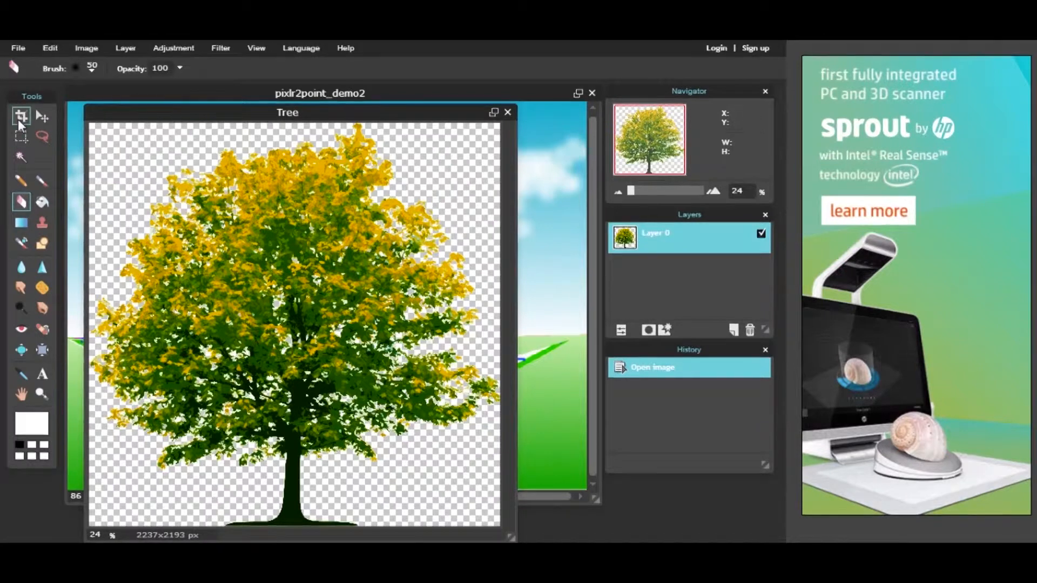
Try to move the tree from the Tree image into the pixlr2point_demo2 image with the Move tool.
click(44, 121)
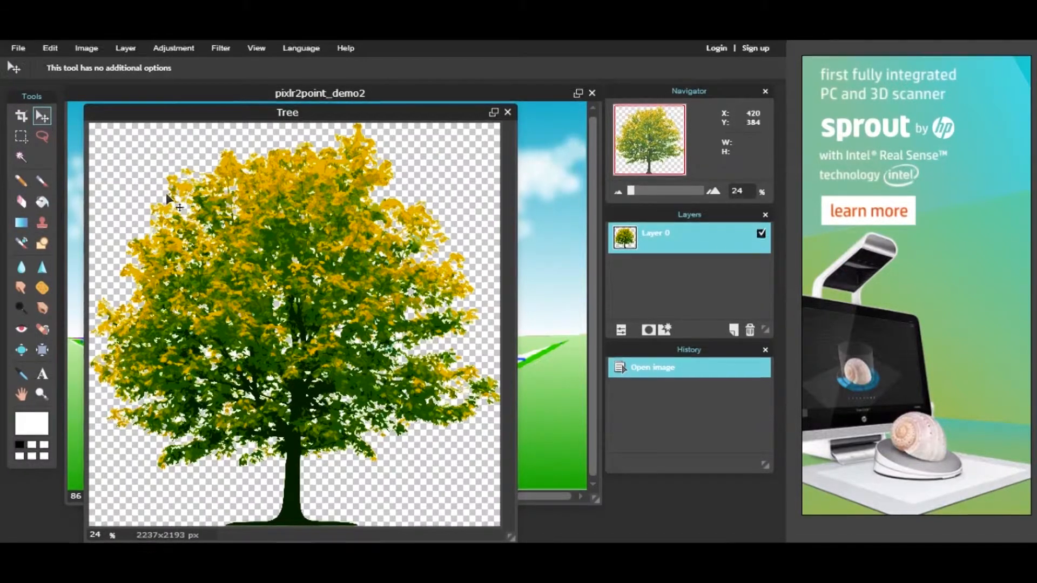
drag(240, 277, 558, 245)
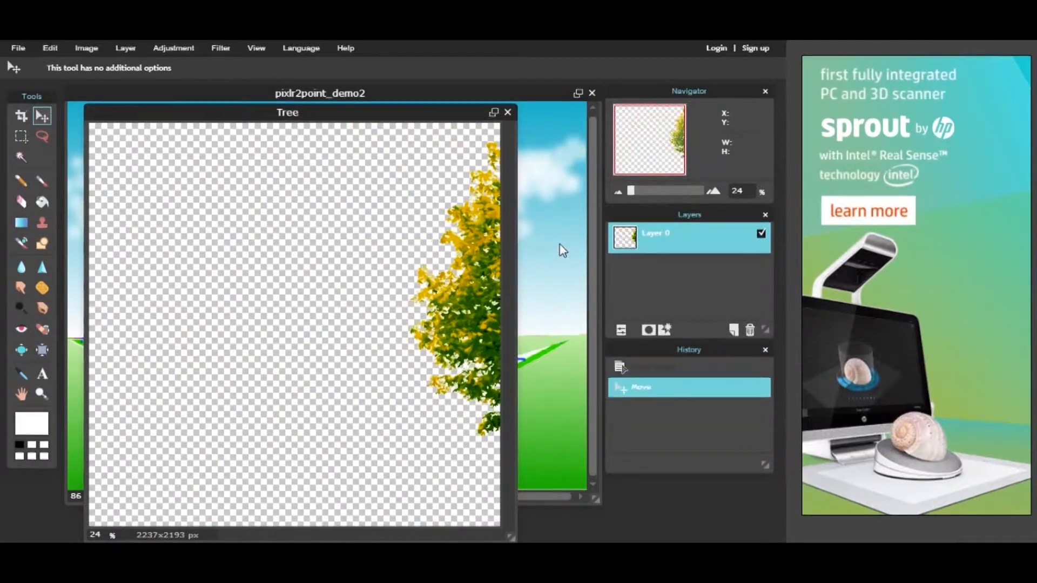
drag(482, 284, 257, 295)
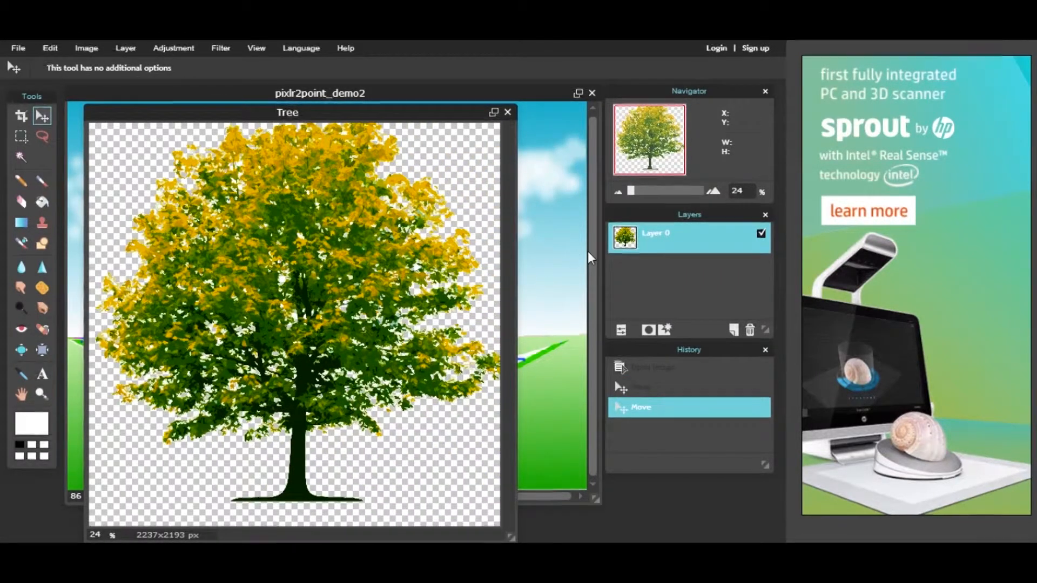
drag(316, 280, 313, 289)
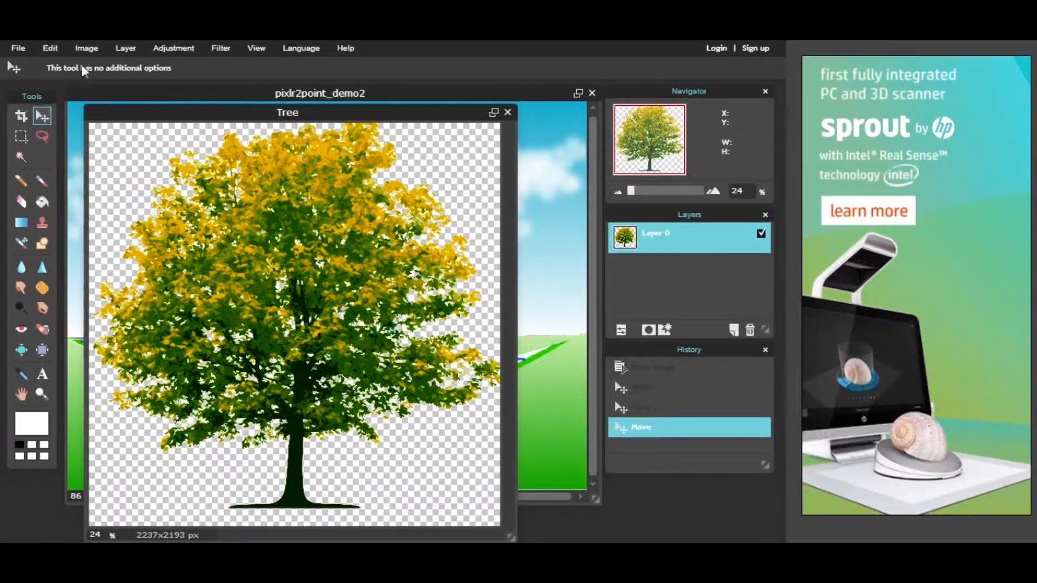
Copy the entire Tree image and paste it into the pixlr2point_demo2 image.
click(50, 47)
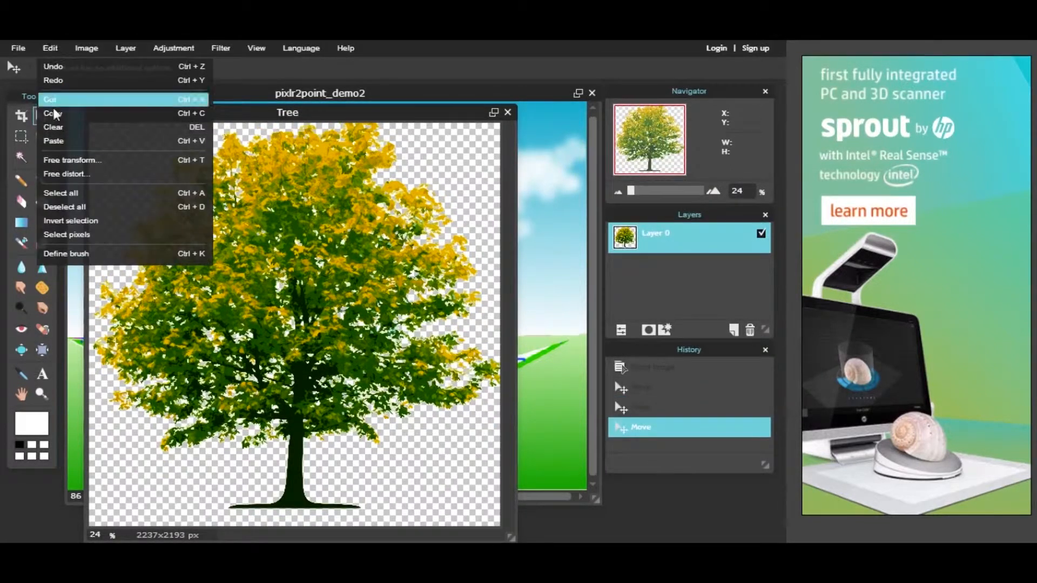
click(61, 192)
click(85, 46)
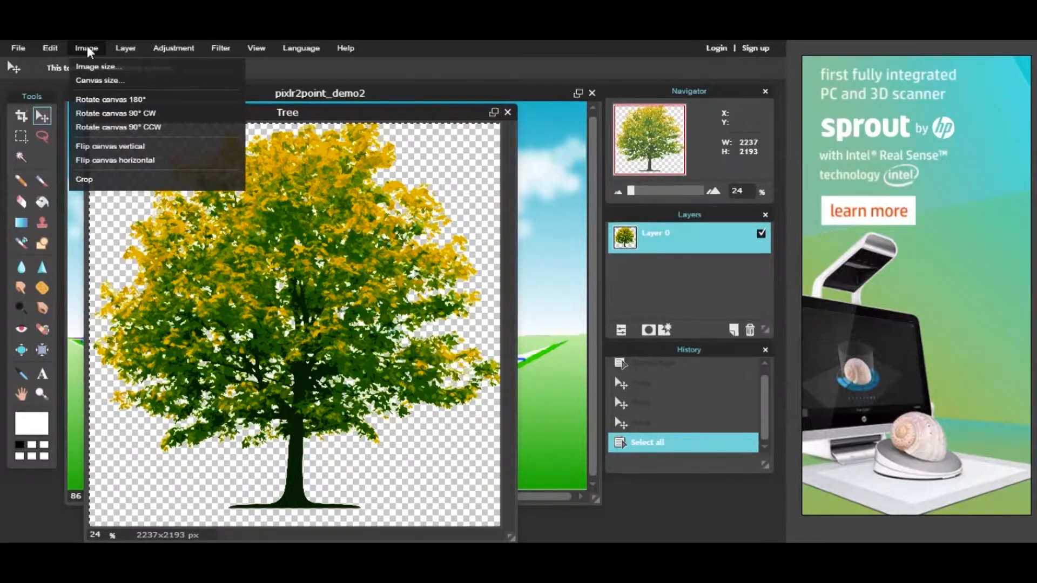
click(59, 47)
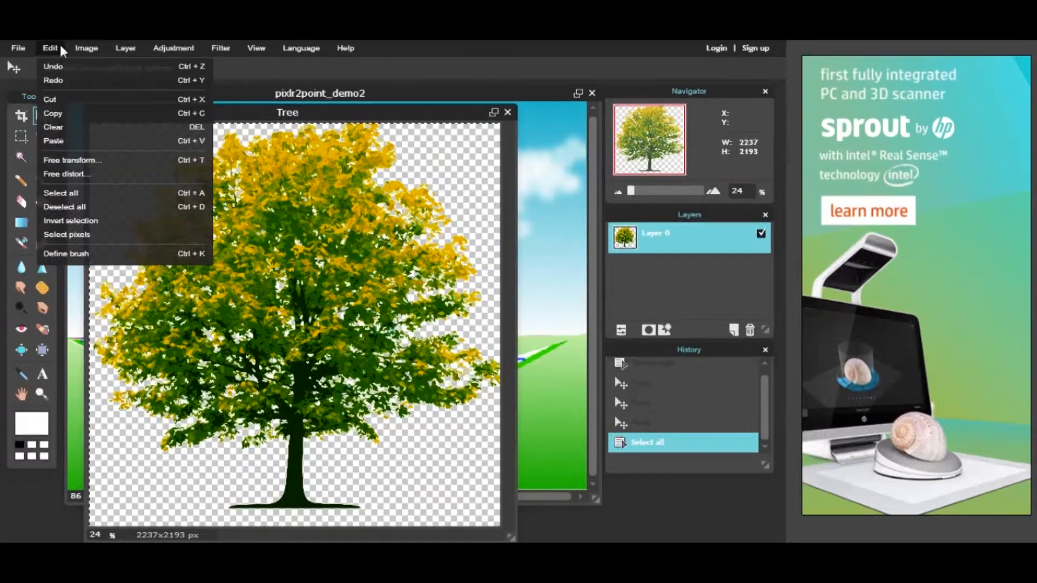
click(54, 111)
click(524, 121)
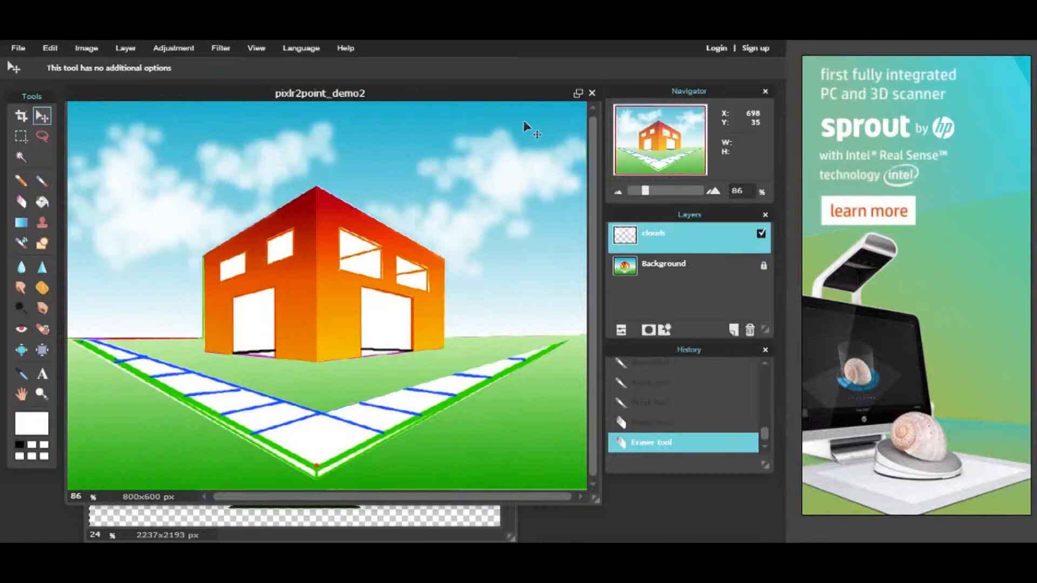
key(ctrl+v)
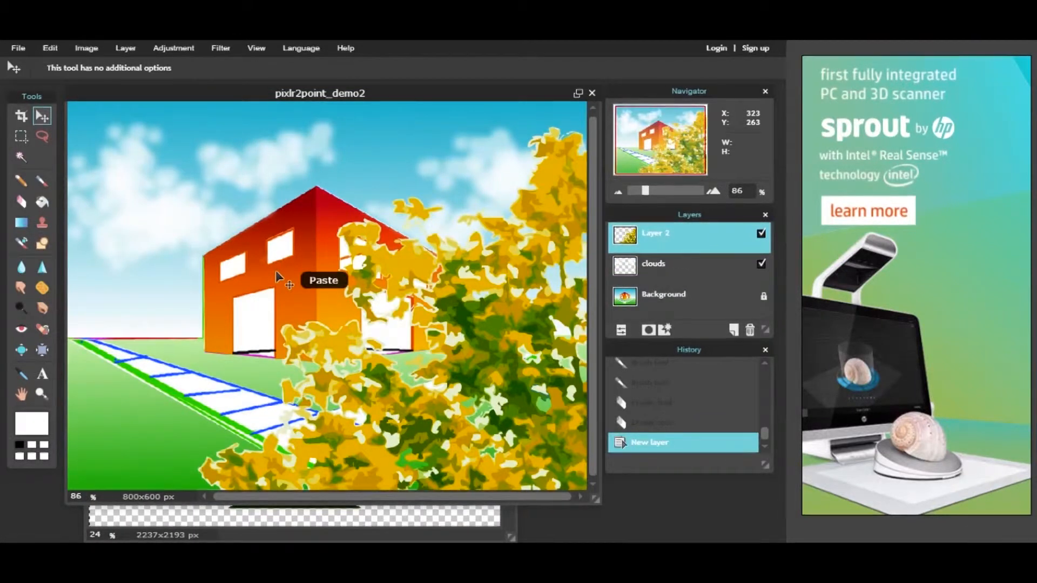
Start a free transform on the pasted tree, shrink it and bring its full crown into view over the building.
click(49, 48)
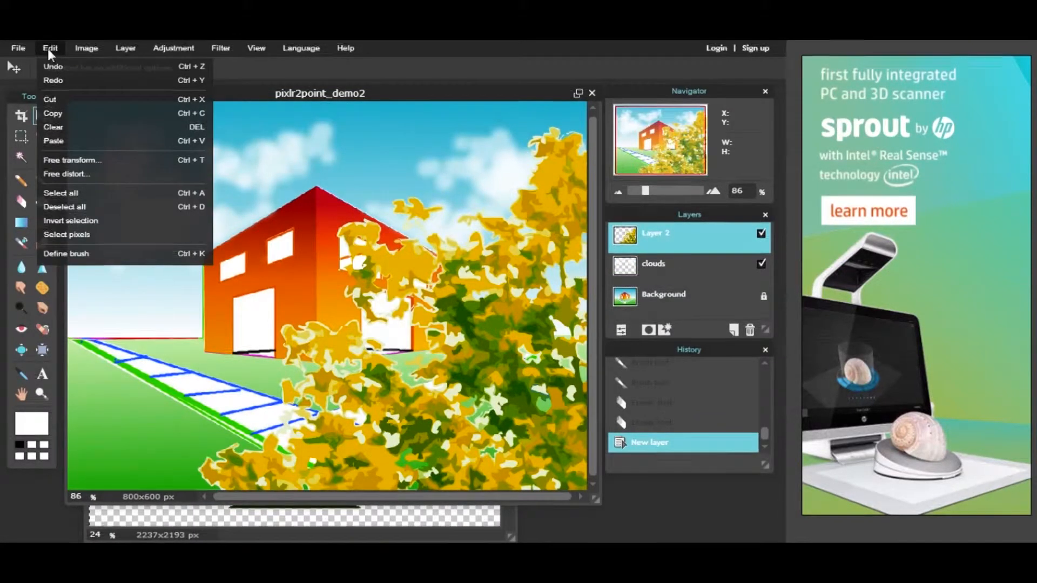
click(72, 159)
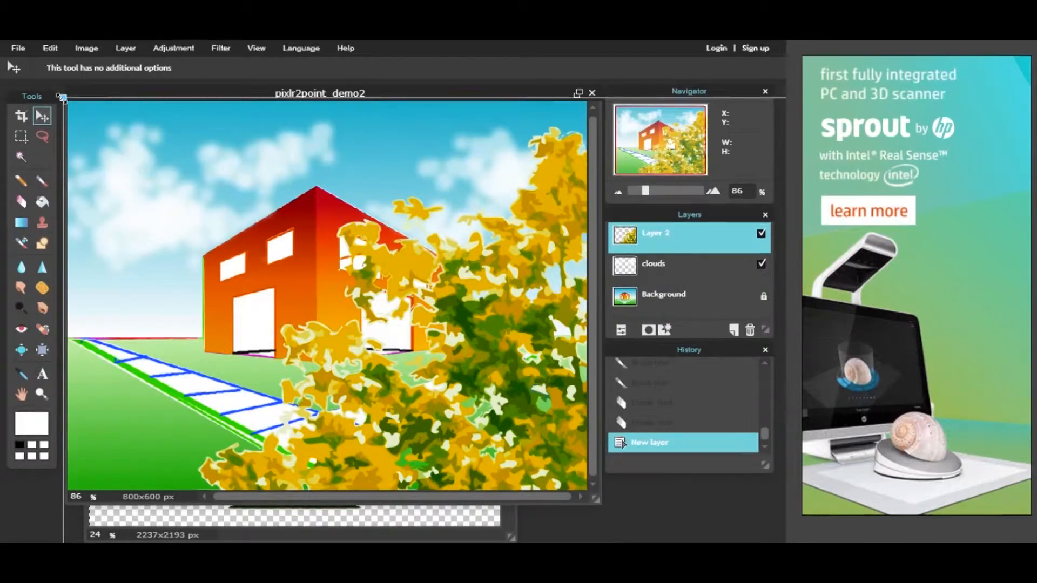
drag(62, 98, 283, 258)
drag(428, 381, 235, 214)
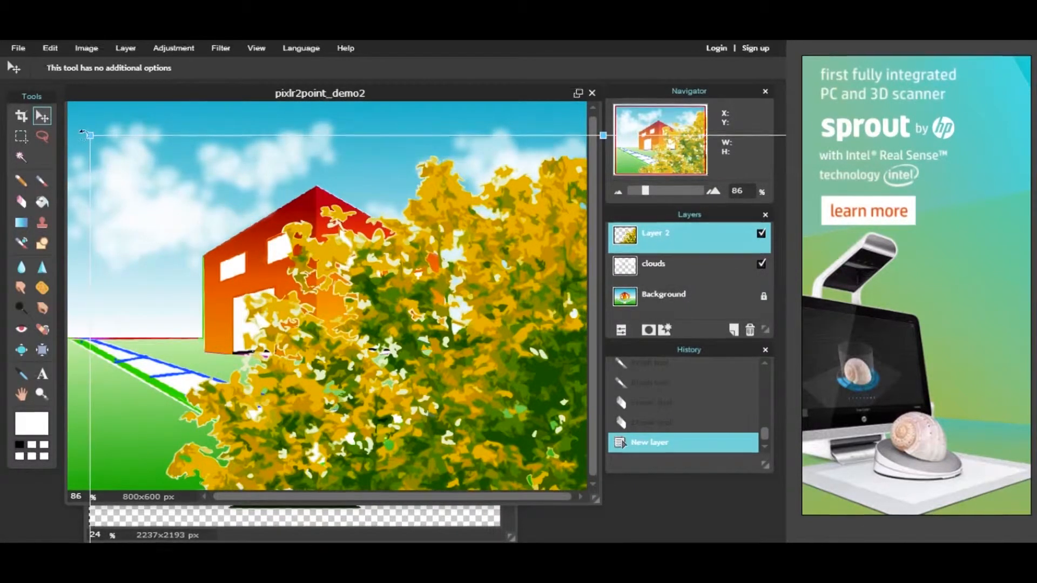
drag(89, 135, 347, 344)
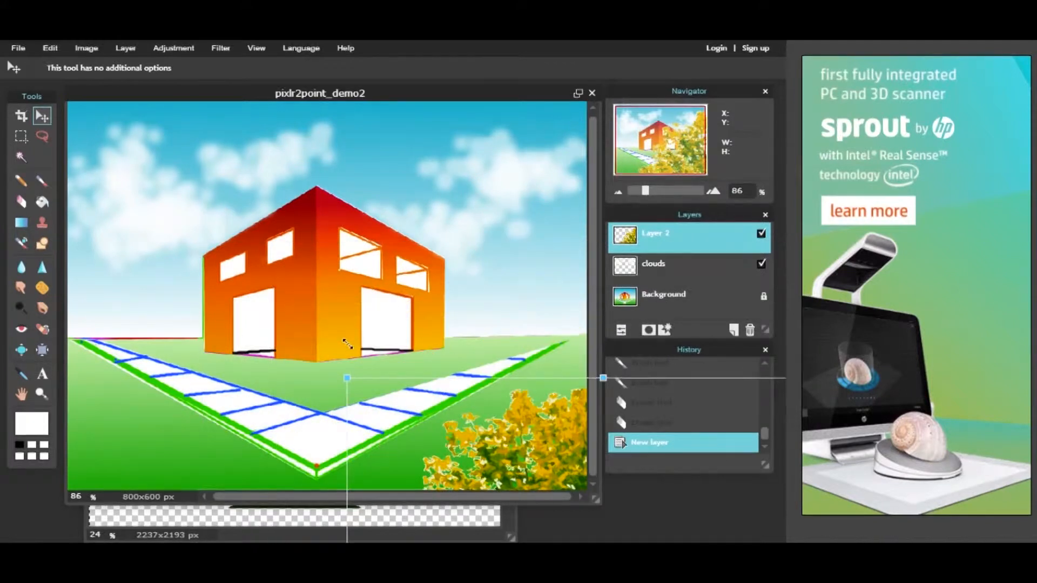
drag(496, 436, 279, 207)
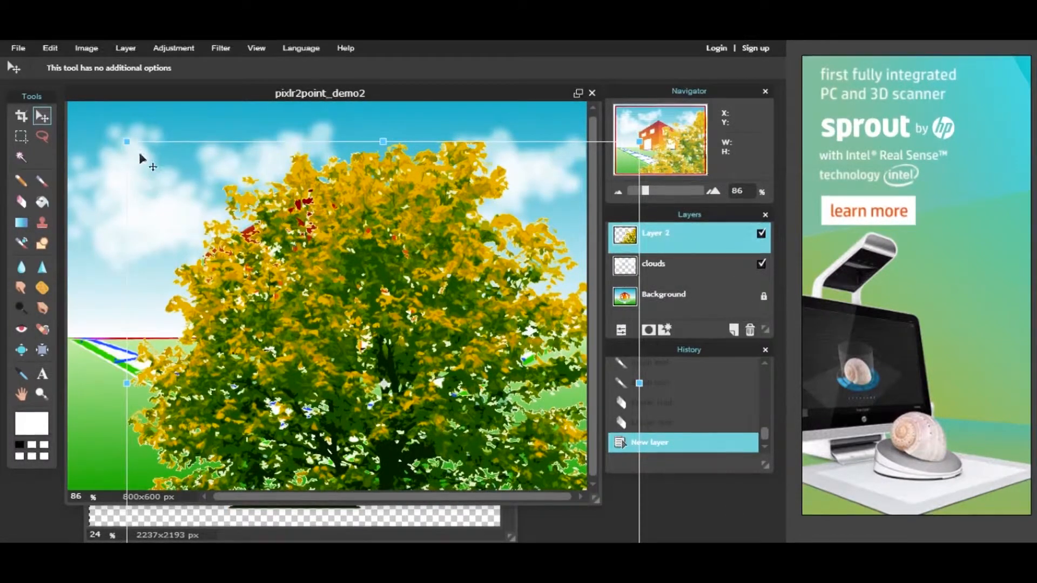
Scale the tree down to less than the building's height and place it at the building's right-hand side.
drag(126, 141, 303, 306)
drag(421, 387, 489, 297)
drag(418, 241, 494, 366)
drag(446, 341, 382, 267)
drag(468, 343, 497, 369)
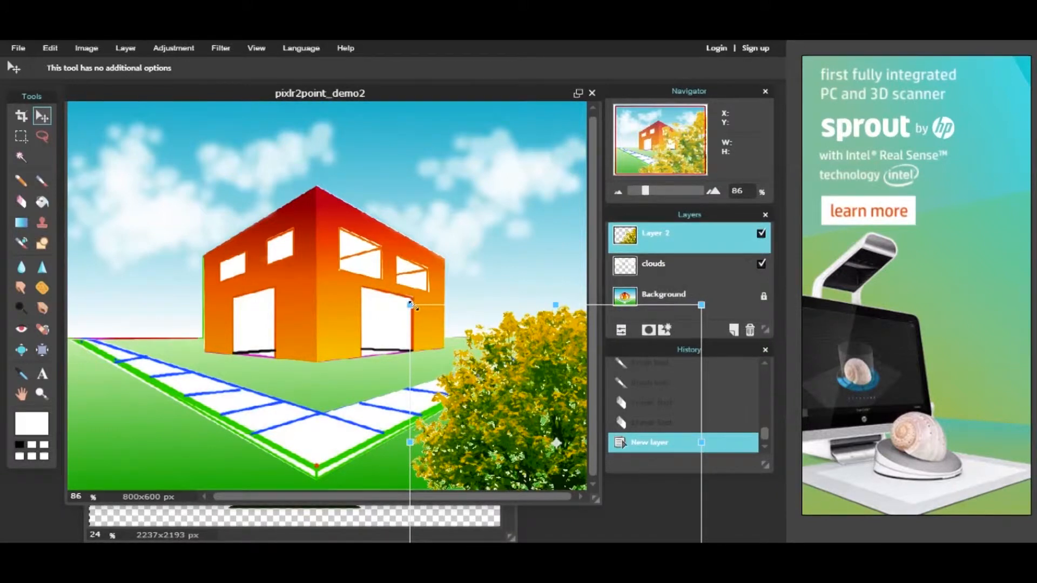
drag(410, 304, 475, 363)
drag(542, 442, 459, 280)
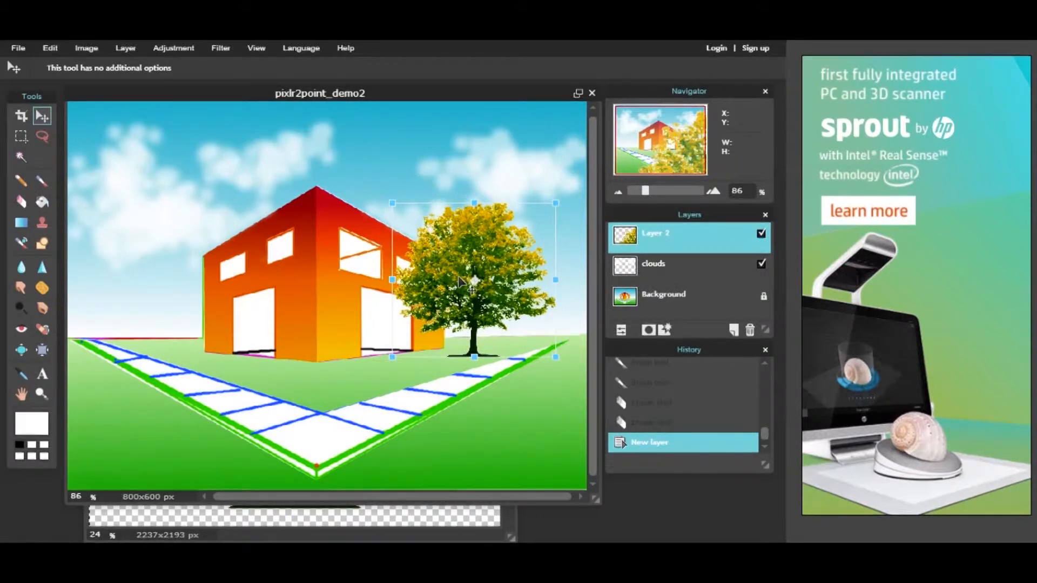
Fine-tune the tree's size, stand it on the grass just behind the right-hand sidewalk and apply the free transform.
drag(393, 201, 414, 220)
drag(454, 291, 447, 287)
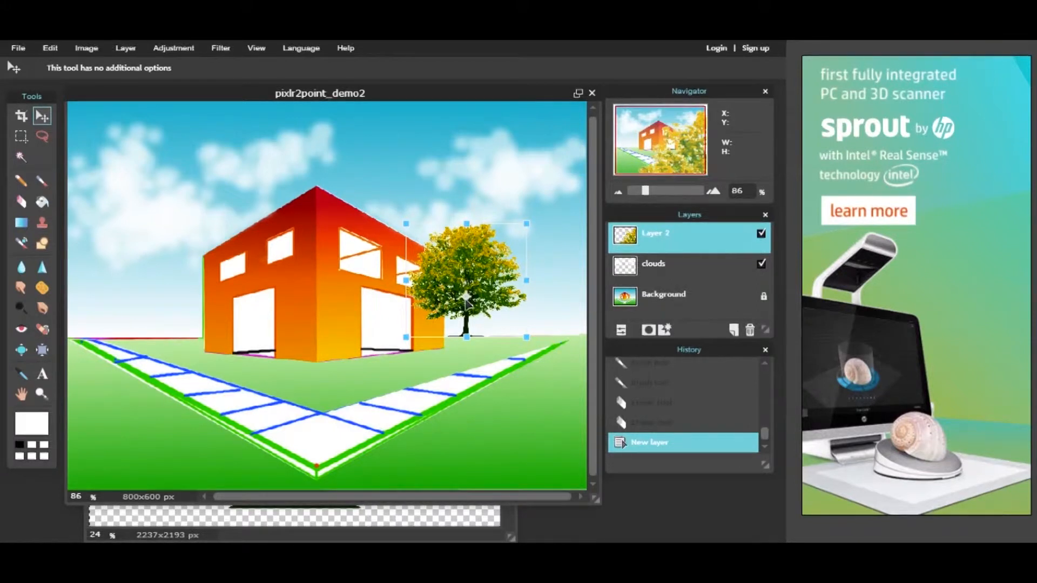
drag(467, 303, 459, 319)
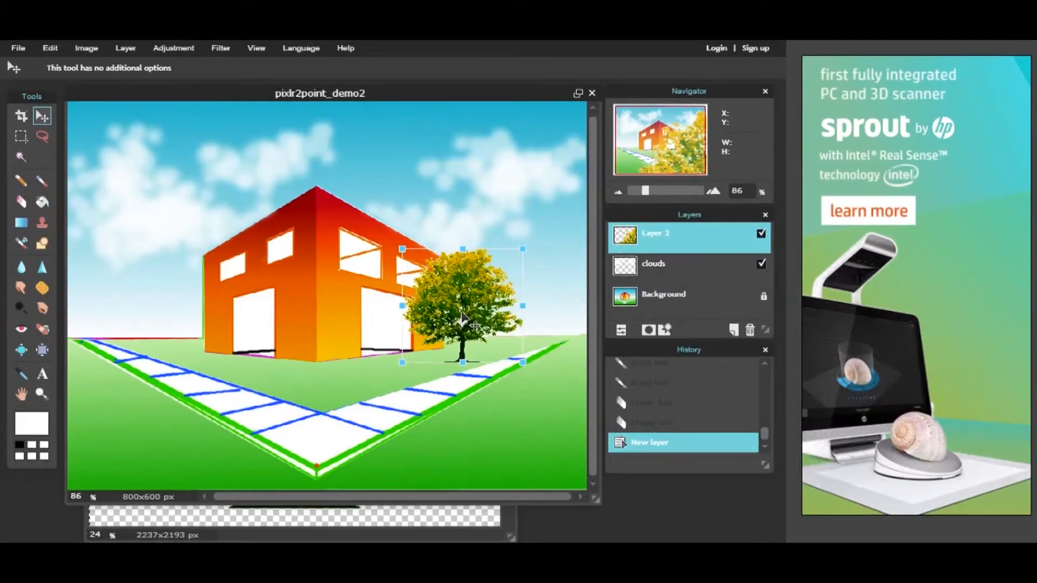
drag(519, 248, 533, 233)
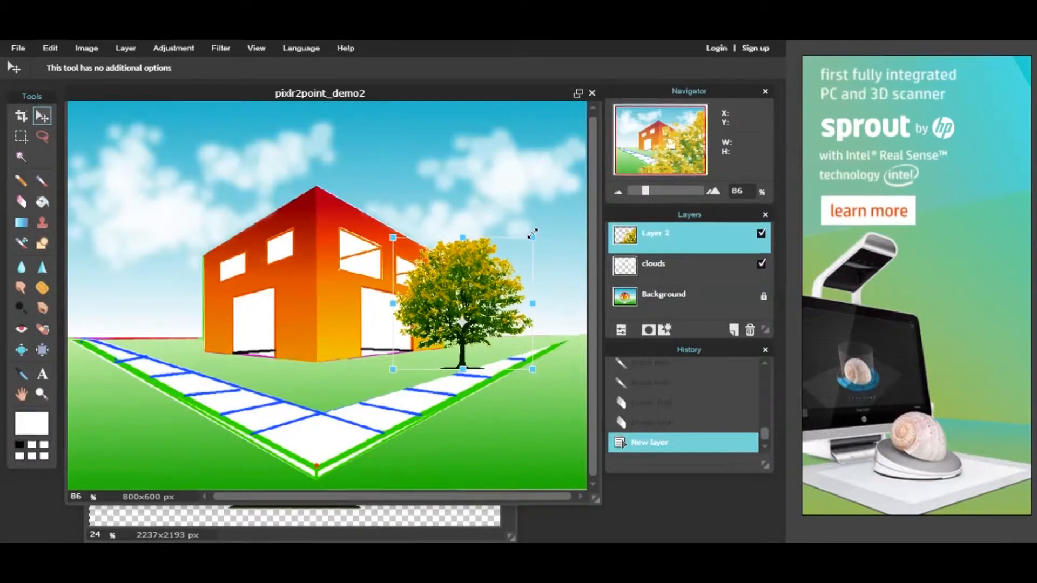
drag(494, 302, 500, 295)
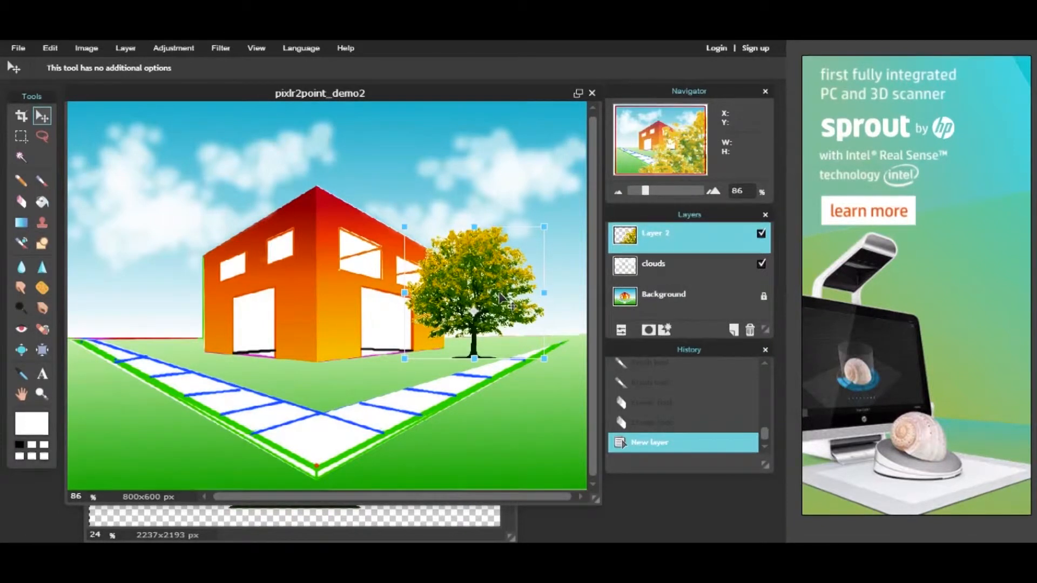
key(Return)
Switch to PowerPoint to view the finished example on slide 12, and return to the Pixlr drawing.
key(alt+Tab)
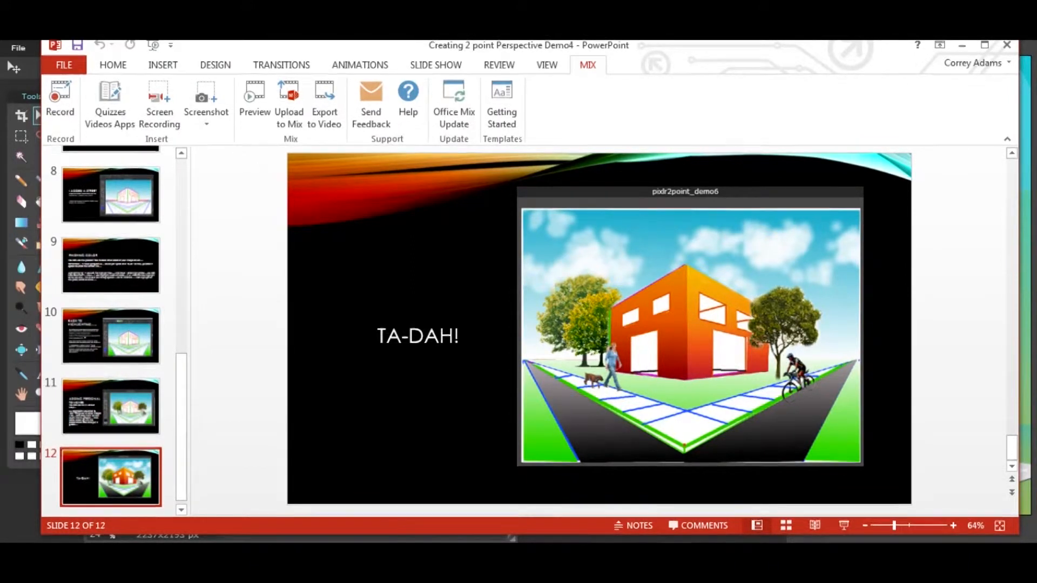
mouse_move(170, 542)
click(170, 491)
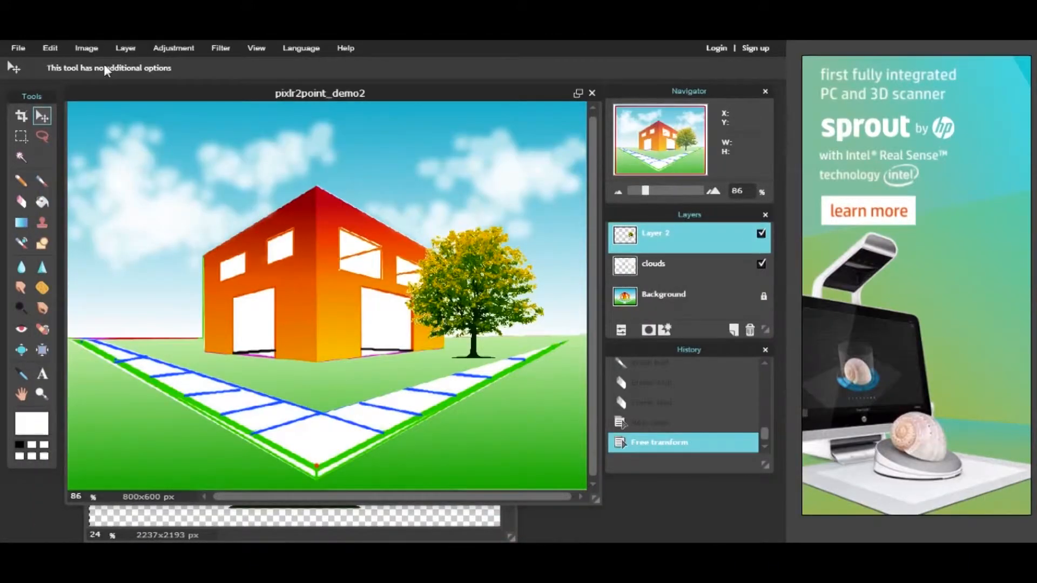
Open the tree2 image from the computer.
click(20, 49)
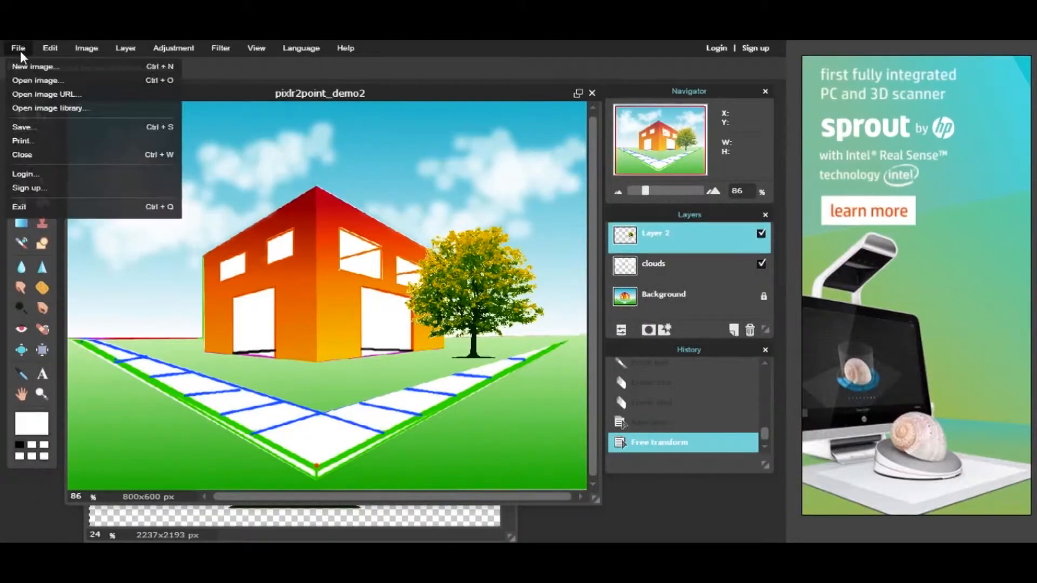
click(26, 81)
drag(785, 264, 786, 352)
click(491, 359)
double_click(490, 359)
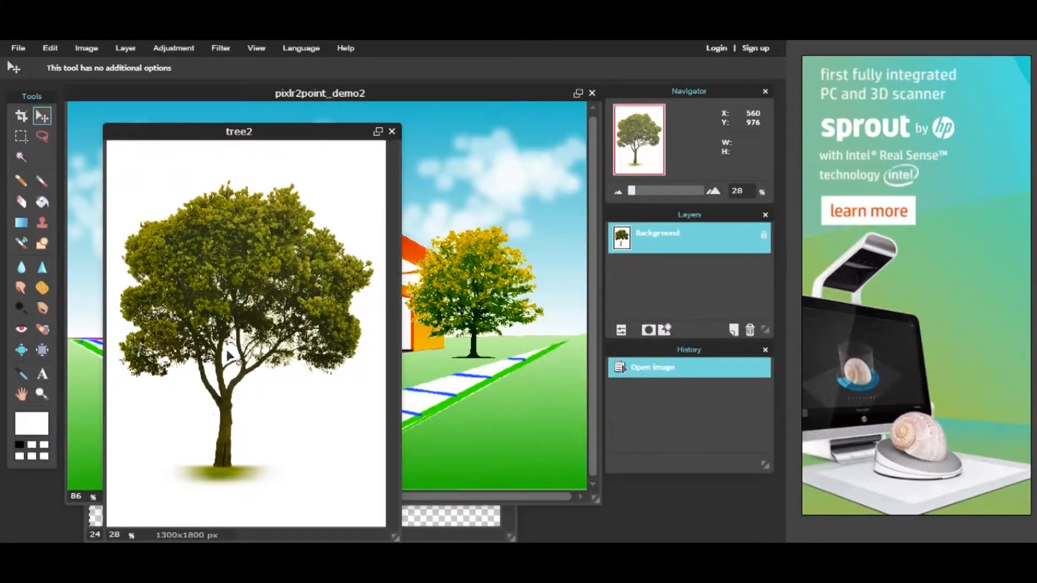
Try a small polygonal lasso selection in the white area above the tree2 crown and undo it.
click(44, 142)
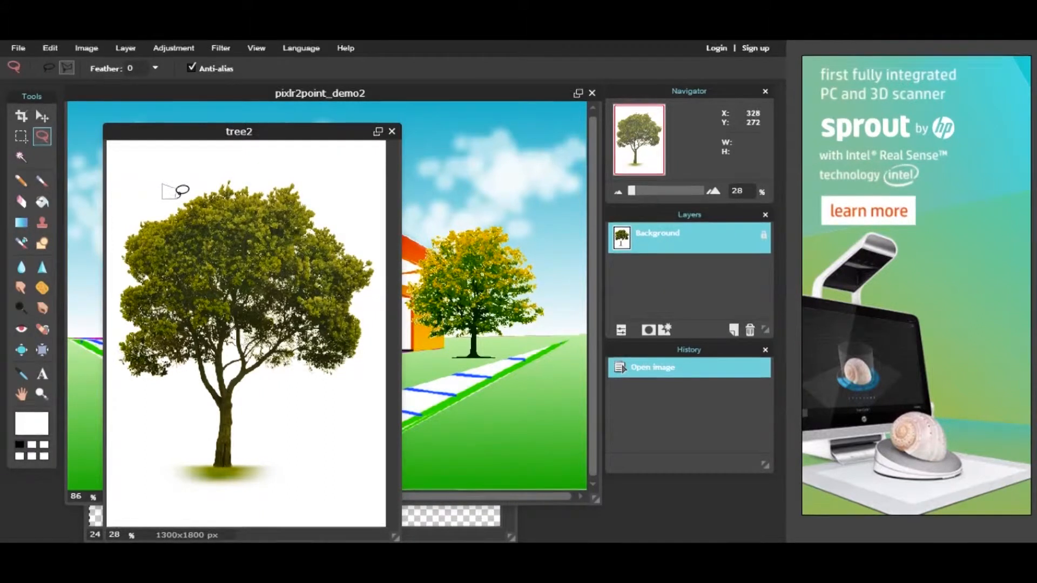
drag(176, 200, 176, 199)
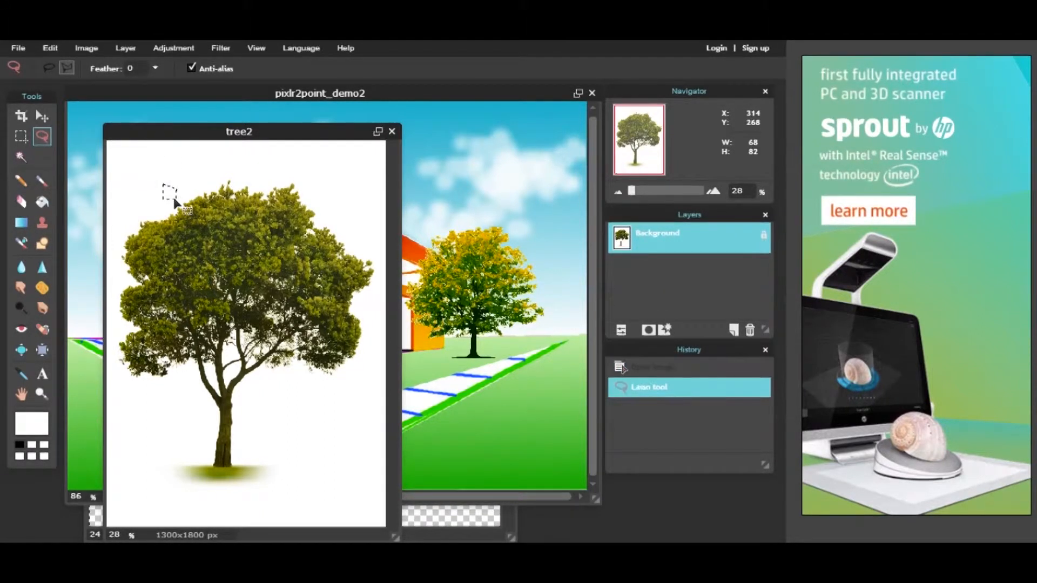
click(50, 47)
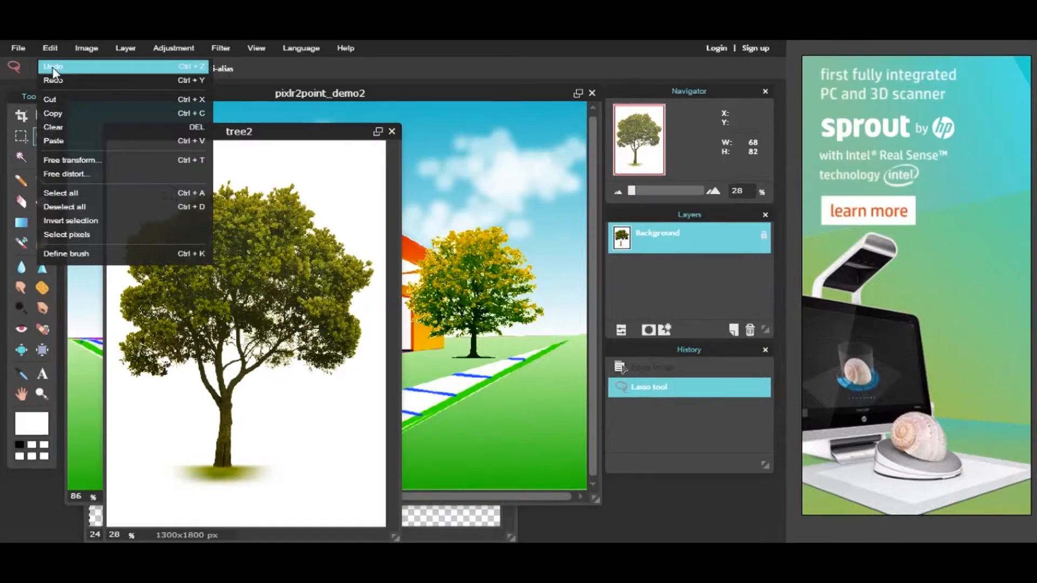
click(53, 67)
Trace a freehand lasso selection around the whole tree in tree2, including the trunk and the grass patch.
click(42, 135)
click(48, 68)
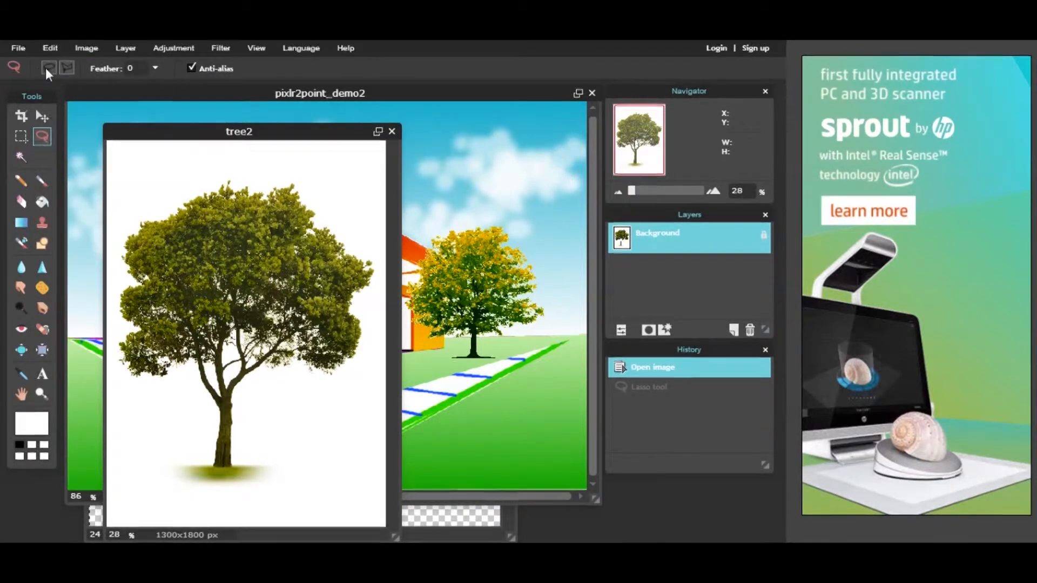
drag(171, 208, 142, 210)
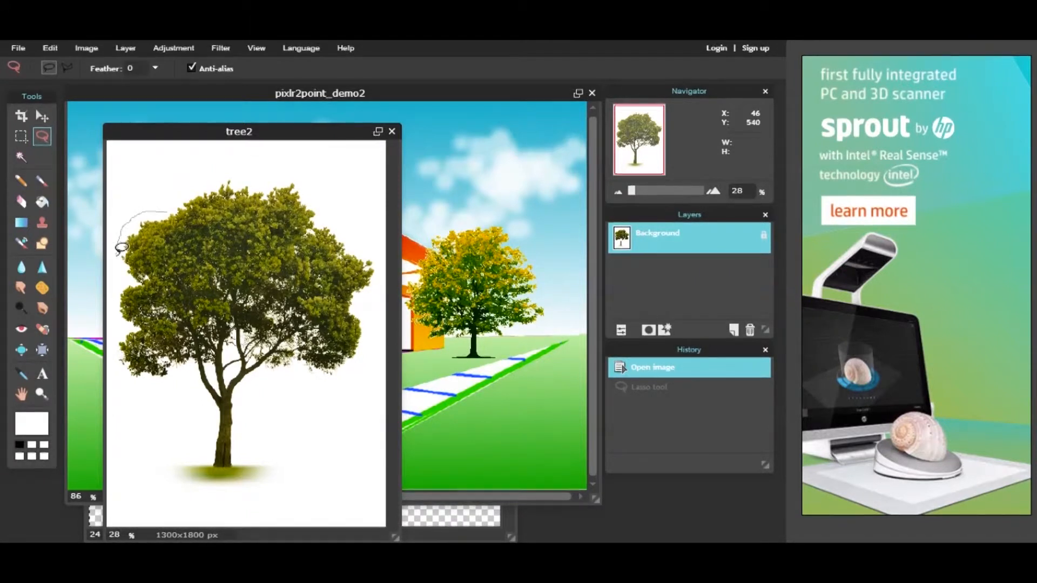
drag(124, 263, 127, 320)
mouse_move(120, 357)
mouse_down()
mouse_move(172, 381)
mouse_move(187, 370)
mouse_move(209, 408)
mouse_up()
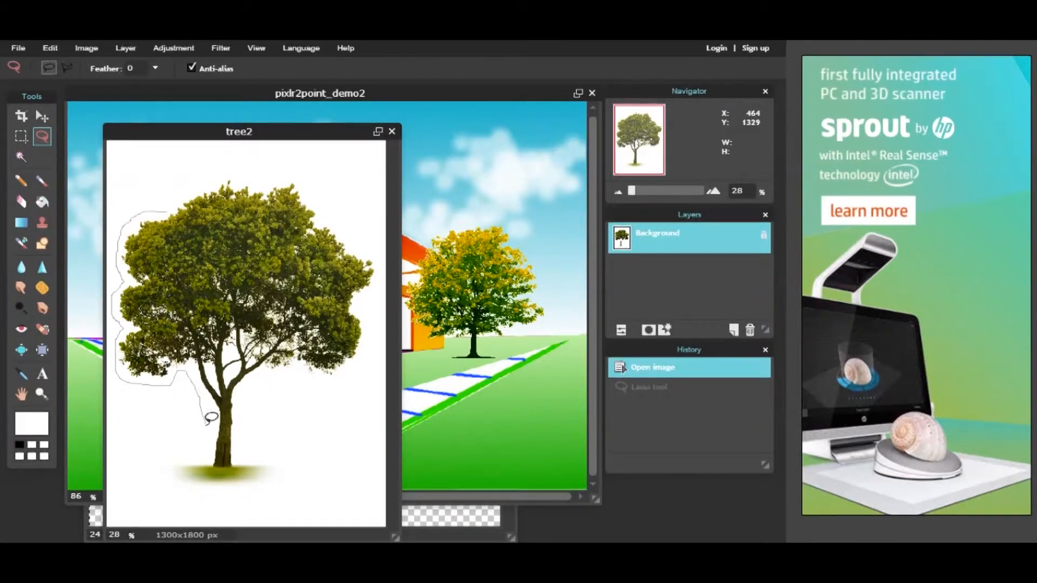
drag(180, 475, 264, 476)
mouse_move(244, 443)
mouse_down()
mouse_move(257, 382)
mouse_move(292, 371)
mouse_move(326, 383)
mouse_move(352, 362)
mouse_move(365, 242)
mouse_up()
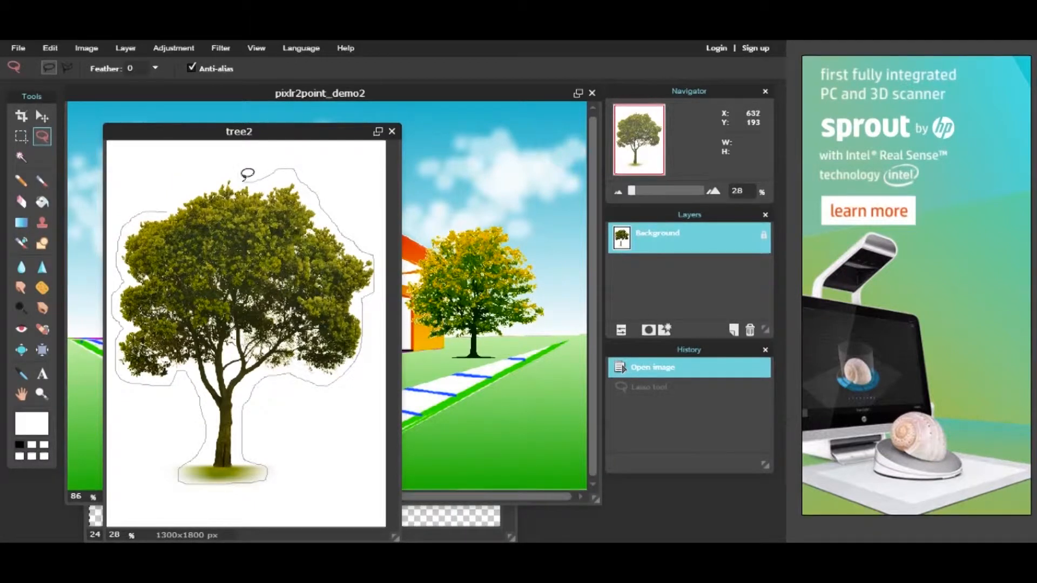
drag(175, 211, 157, 206)
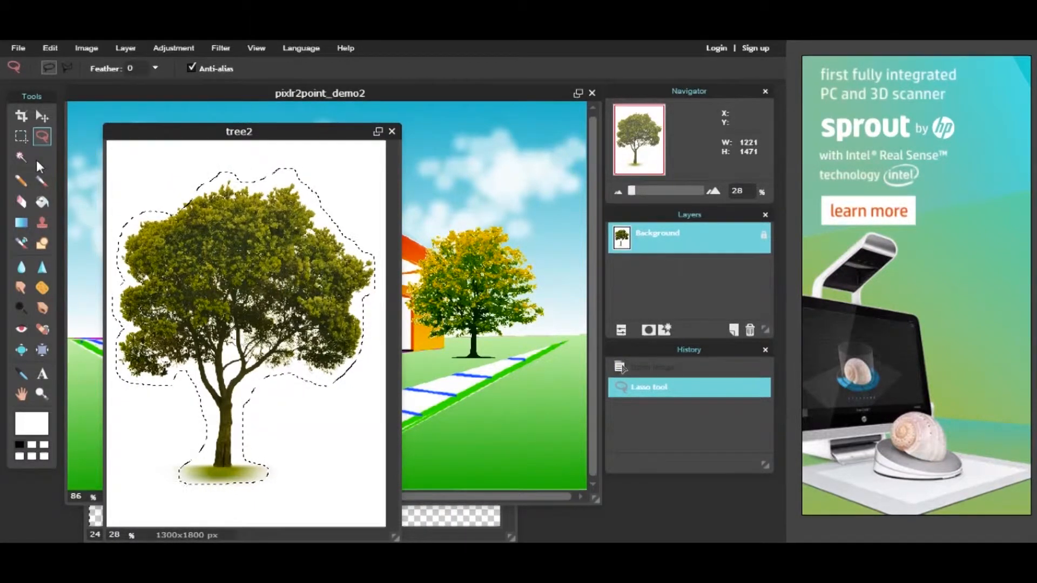
Undo the lasso selection and select the white background around the tree with the Wand tool.
click(22, 157)
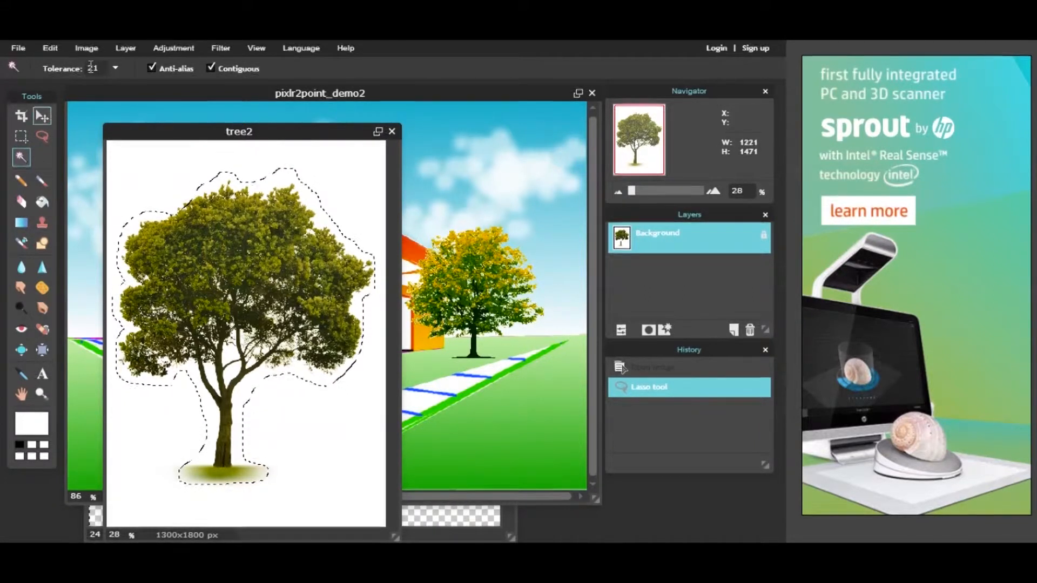
click(50, 48)
click(53, 67)
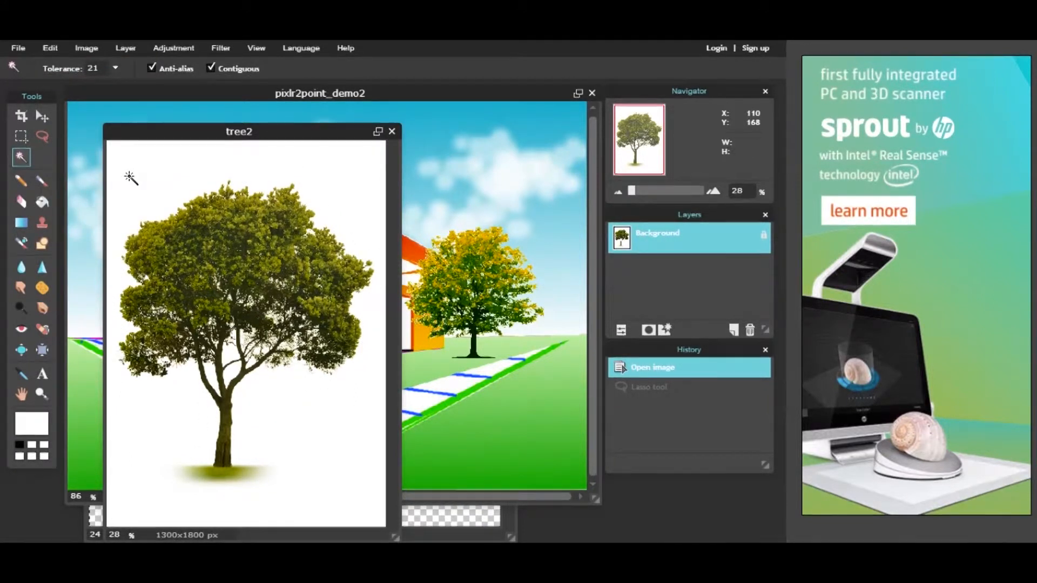
click(131, 178)
click(130, 178)
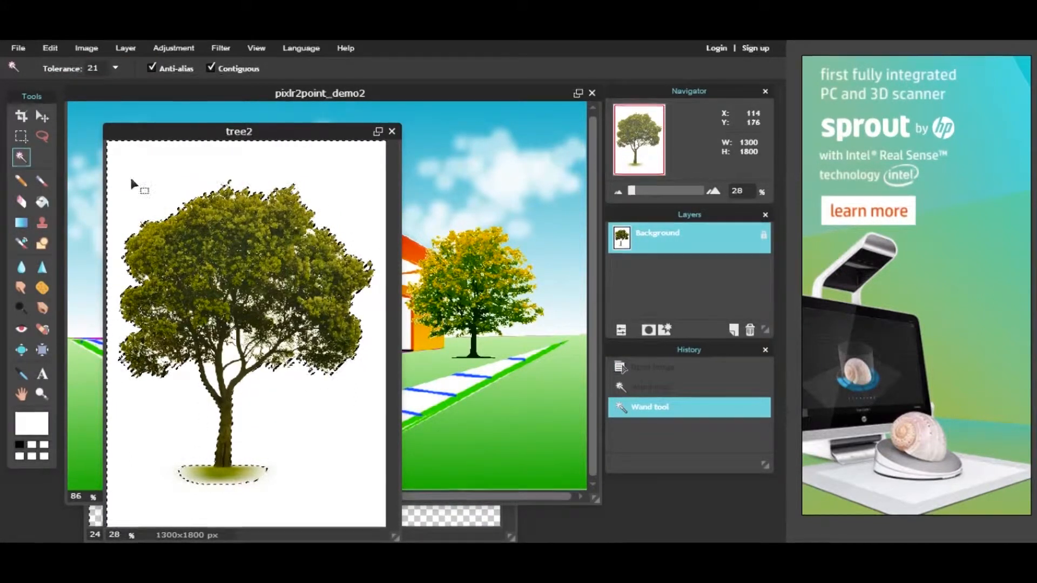
Sample the gaps between the branches in tree2 with the Wand tool at tolerance 21, and undo the last selection.
click(235, 369)
click(211, 372)
click(211, 371)
click(244, 337)
click(292, 348)
click(256, 351)
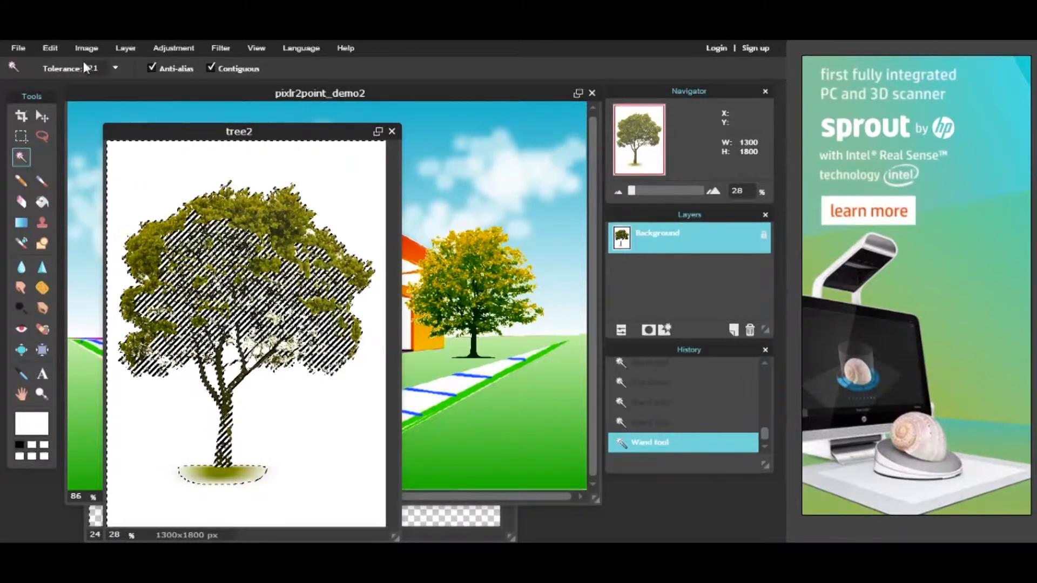
click(52, 49)
click(56, 65)
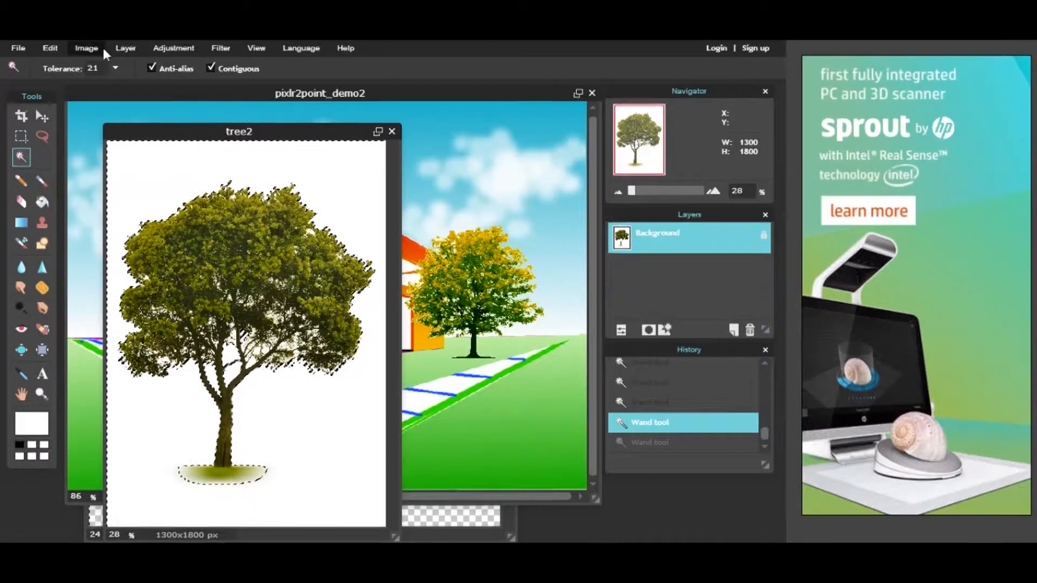
Invert the selection in tree2, cut the tree out and paste it into pixlr2point_demo2.
click(56, 49)
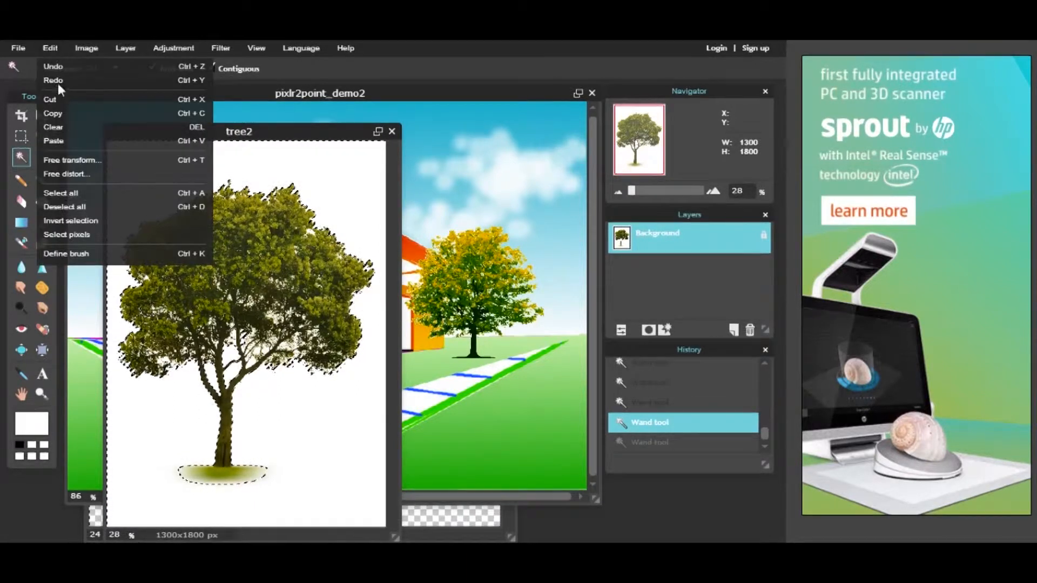
click(73, 221)
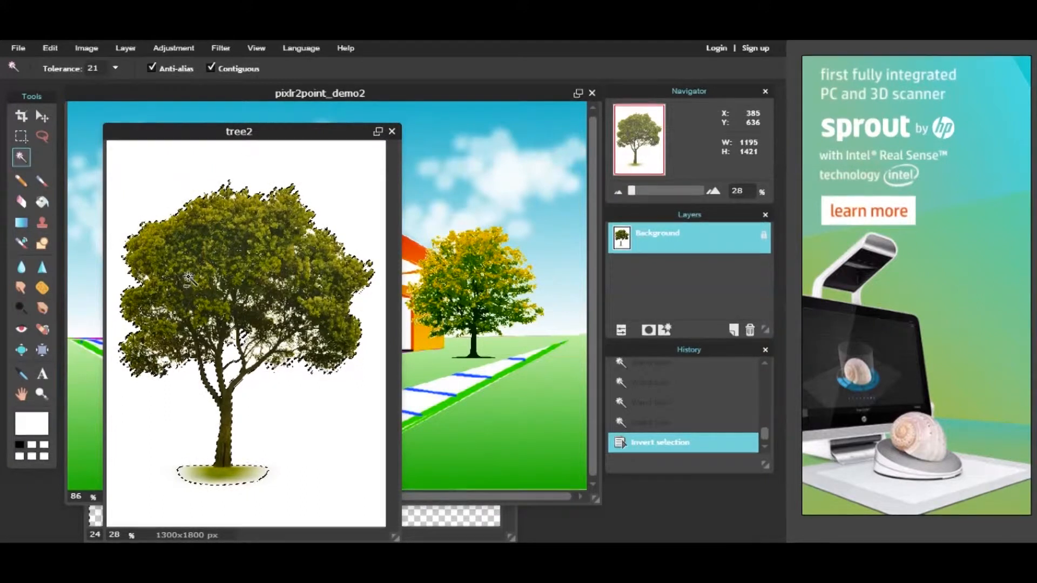
key(ctrl+x)
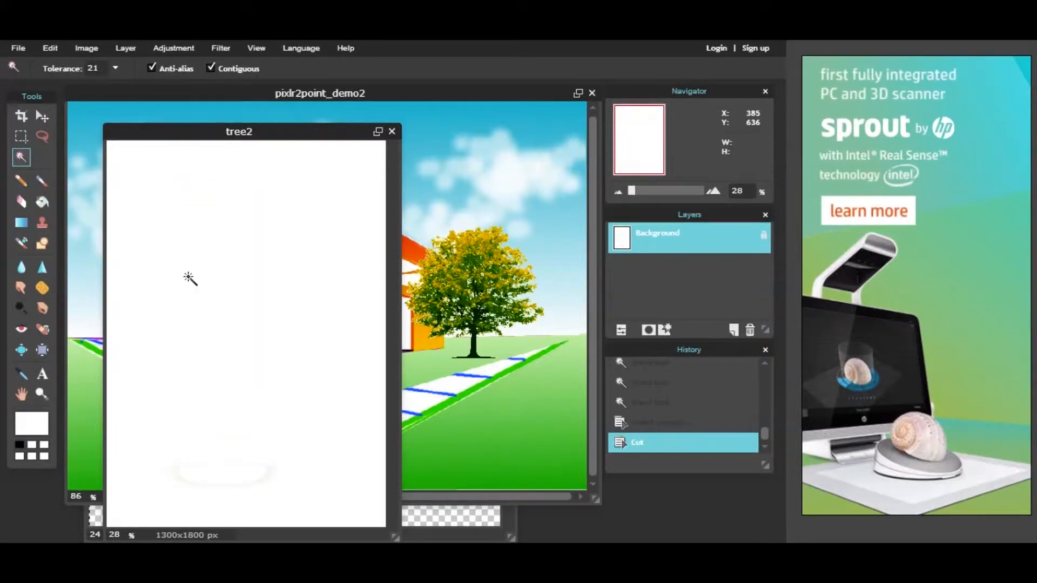
click(429, 420)
key(ctrl+v)
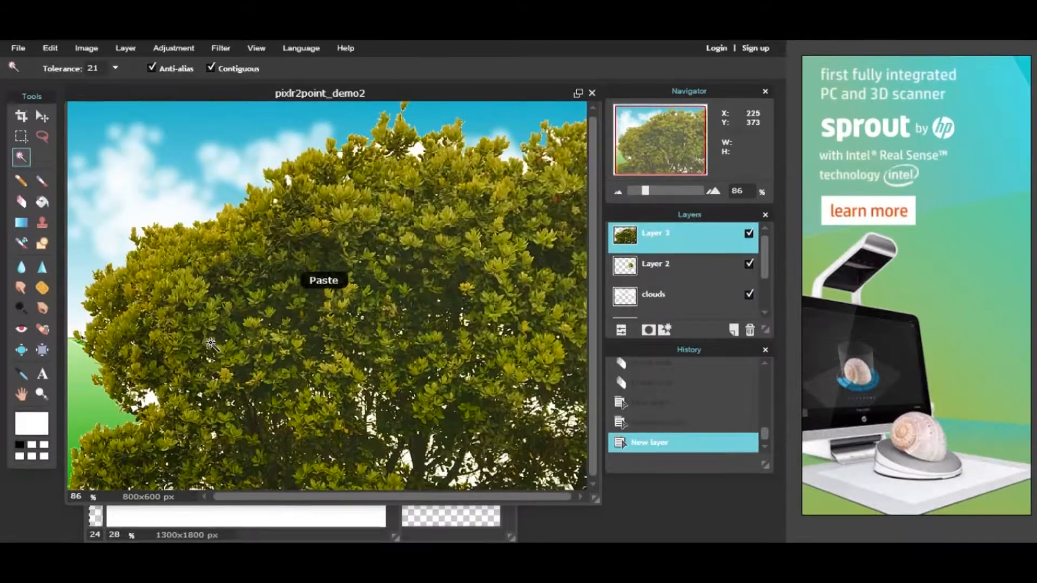
Scale down the pasted tree with Free transform and place it so its crown overlaps the left edge of the building.
click(49, 48)
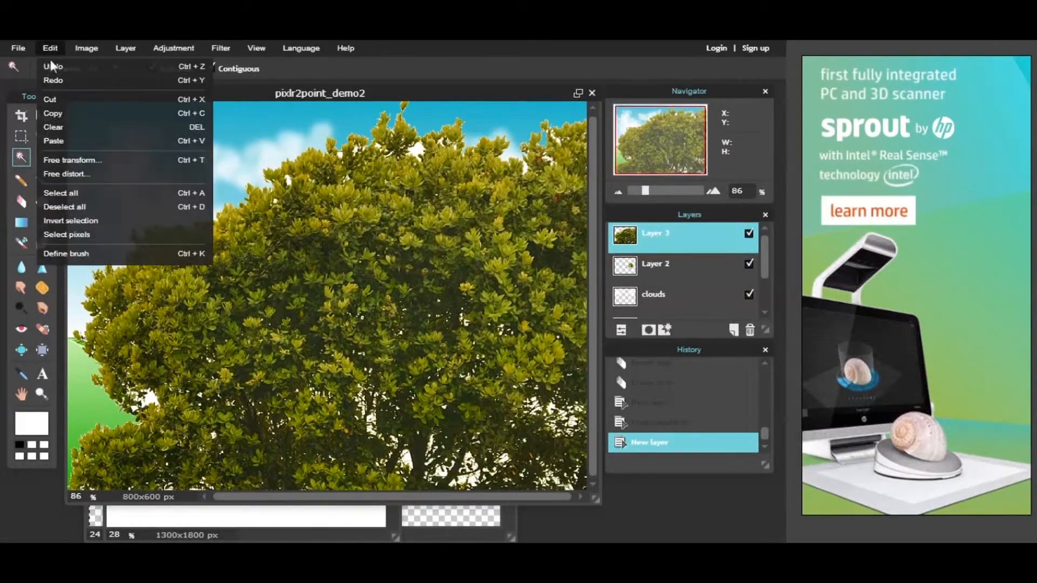
click(65, 168)
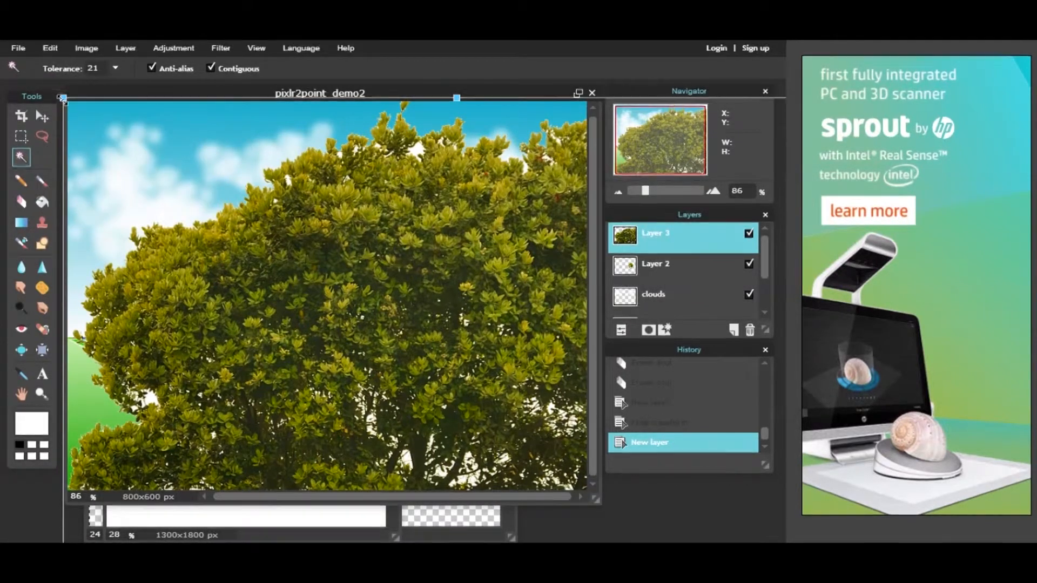
drag(62, 99, 317, 301)
drag(407, 441, 205, 231)
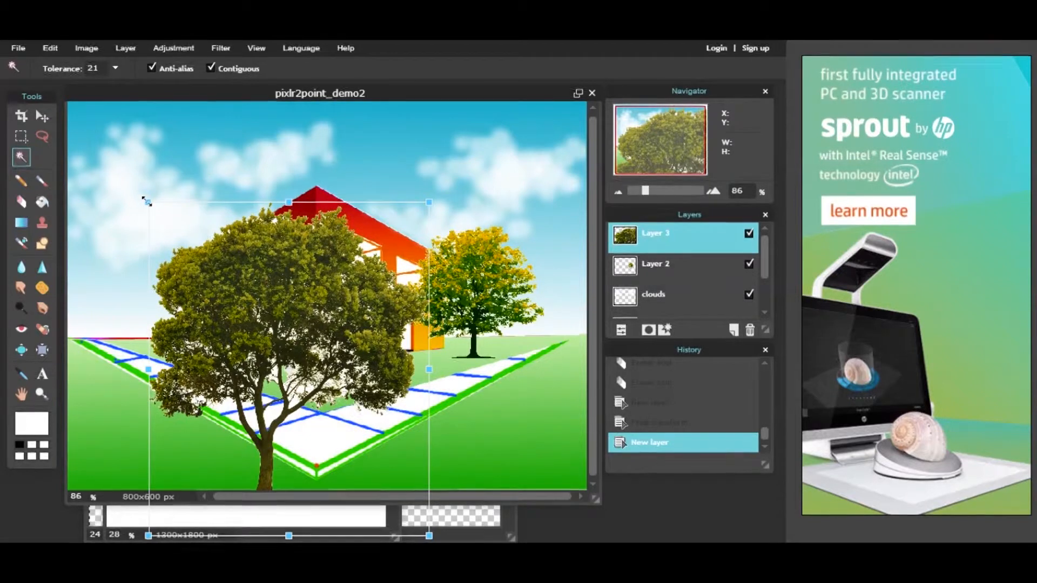
drag(143, 198, 40, 227)
drag(150, 276, 156, 246)
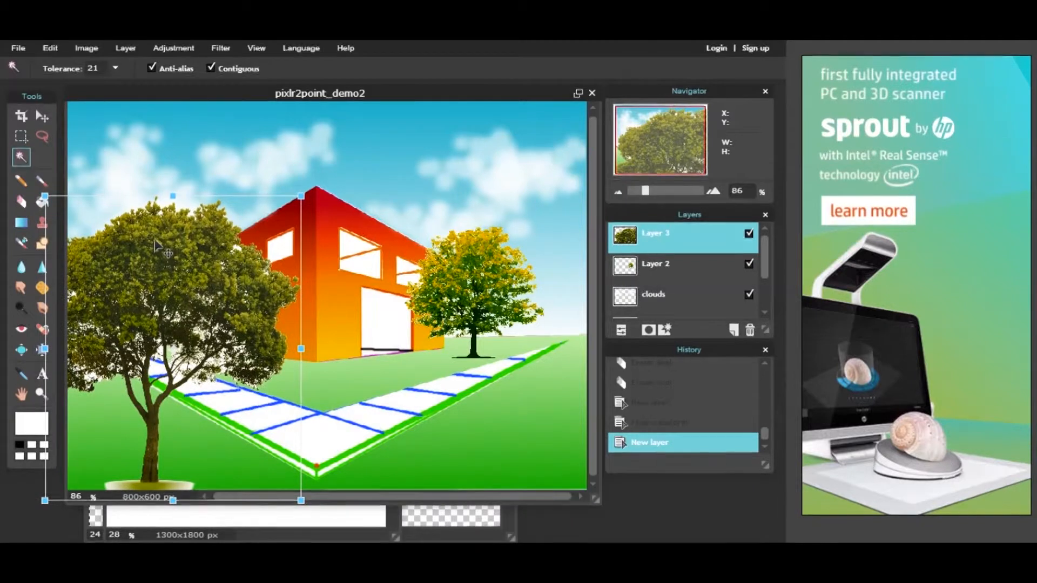
drag(300, 193, 240, 272)
drag(196, 342, 217, 283)
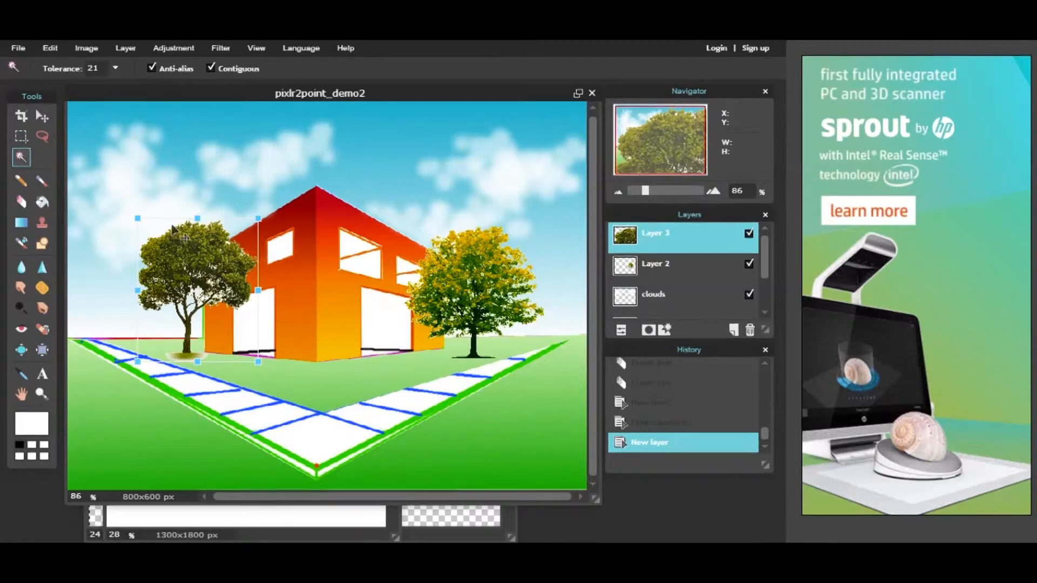
drag(136, 217, 132, 212)
mouse_move(180, 277)
mouse_down()
mouse_move(173, 255)
mouse_move(193, 263)
mouse_up()
key(Return)
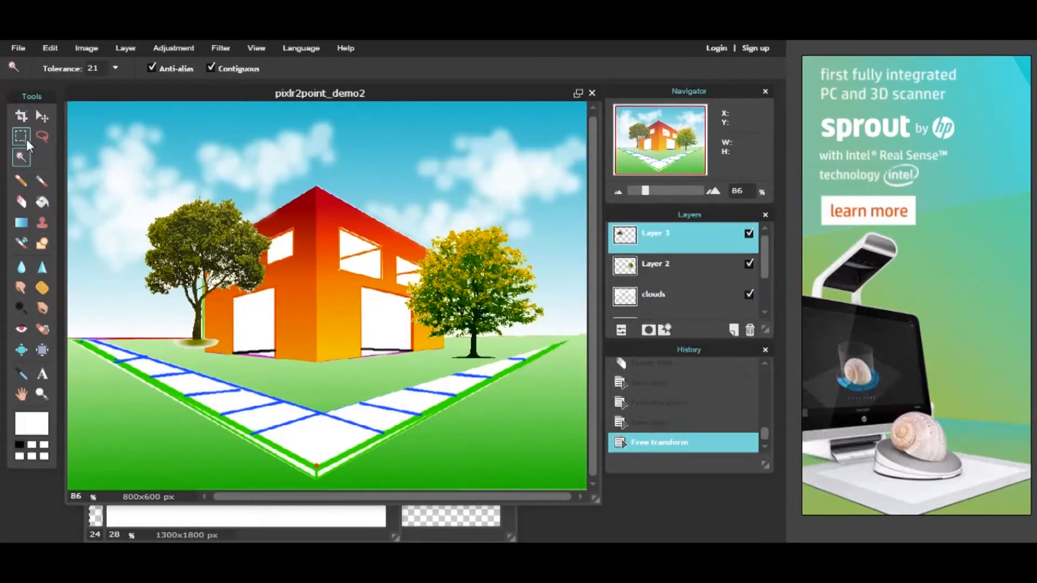
Choose the polygonal Lasso and lower the opacity of Layer 3 to 45 so the building shows through the tree.
click(42, 138)
click(67, 69)
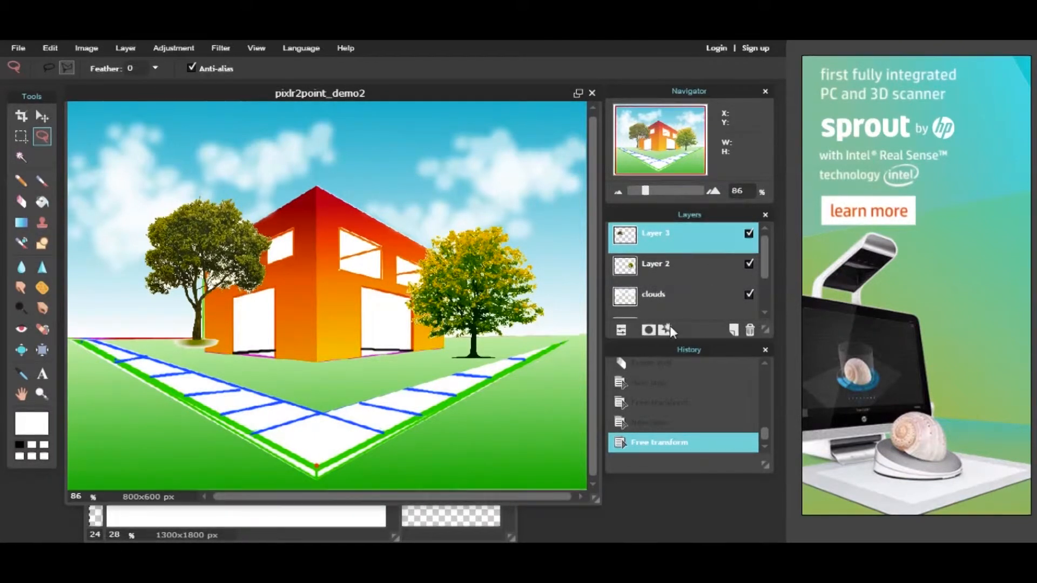
click(622, 331)
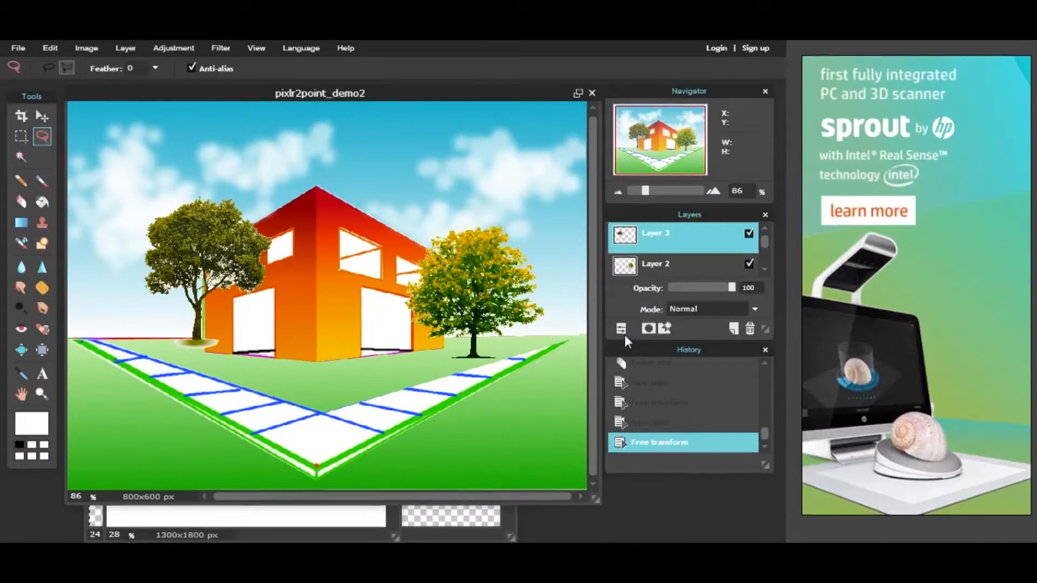
click(696, 287)
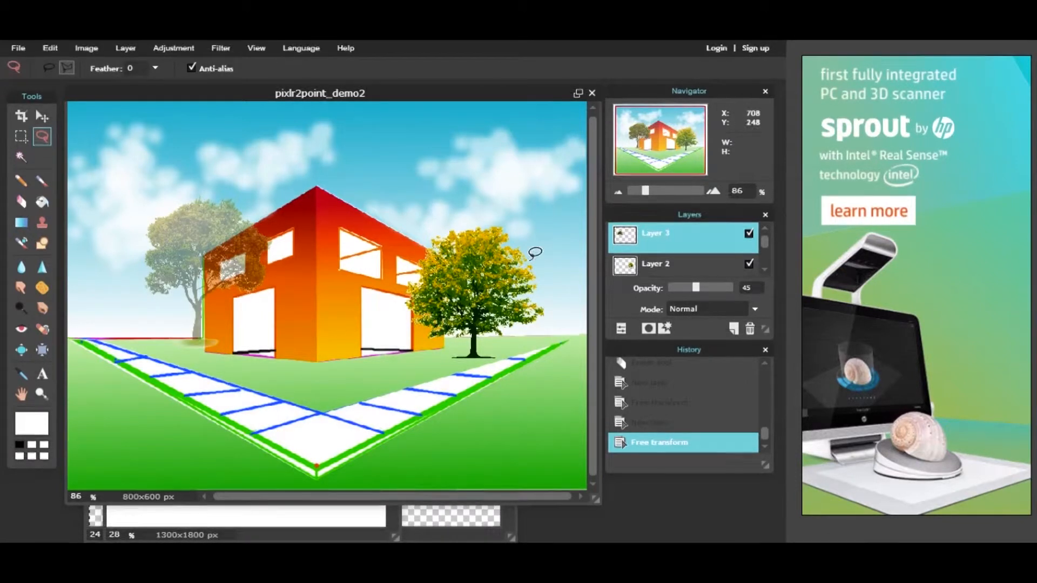
drag(763, 248, 760, 241)
Trace a polygonal lasso selection along the corners of the building's left face.
click(318, 360)
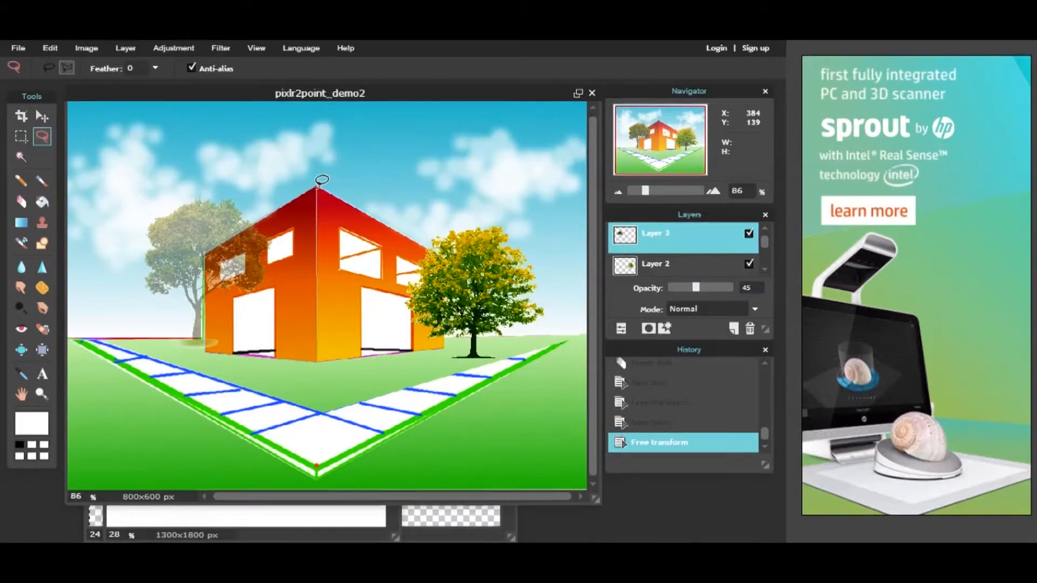
click(318, 186)
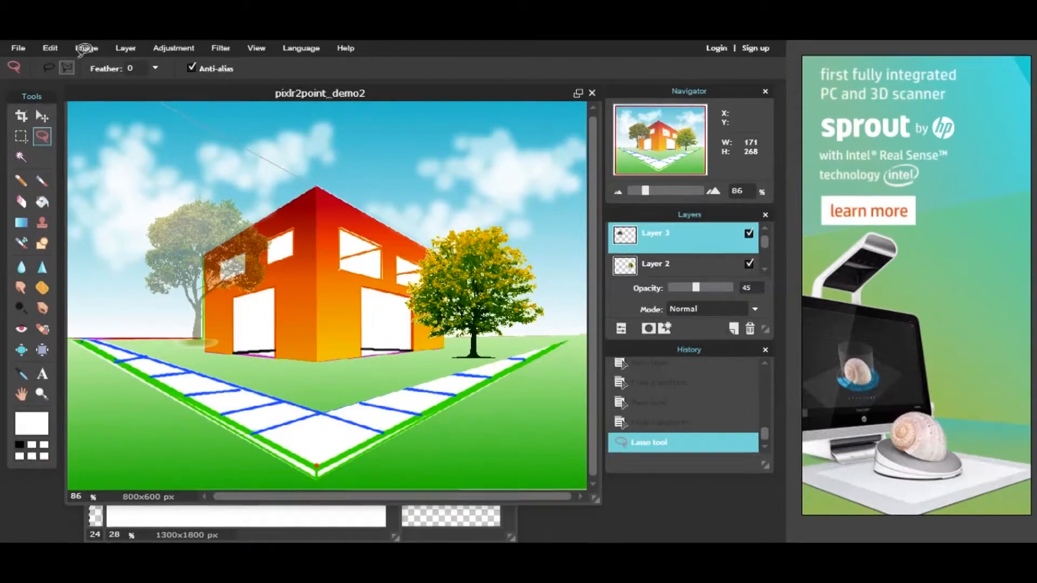
click(205, 253)
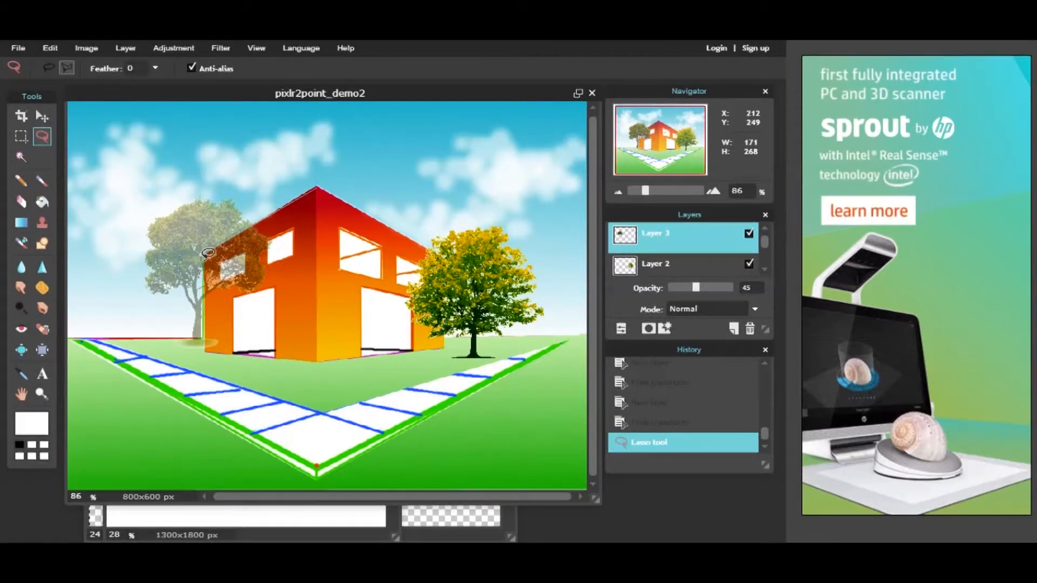
click(205, 352)
click(318, 360)
click(318, 187)
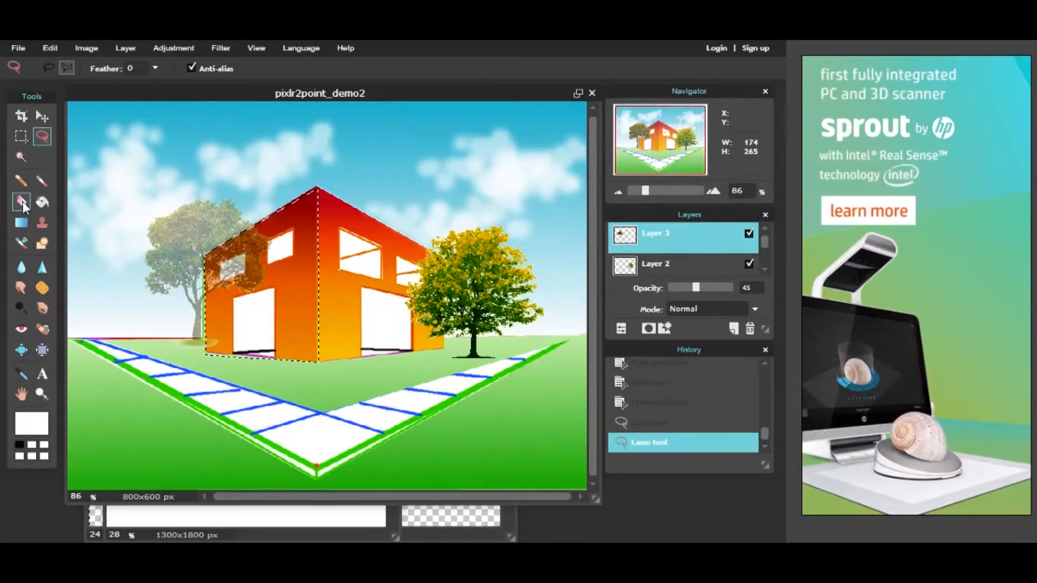
Erase the part of the tree covering the building's left face within the selection and deselect all.
click(22, 201)
mouse_move(205, 255)
mouse_down()
mouse_move(226, 269)
mouse_move(202, 245)
mouse_move(263, 206)
mouse_move(234, 301)
mouse_move(248, 309)
mouse_move(216, 321)
mouse_move(192, 267)
mouse_move(208, 299)
mouse_move(204, 350)
mouse_up()
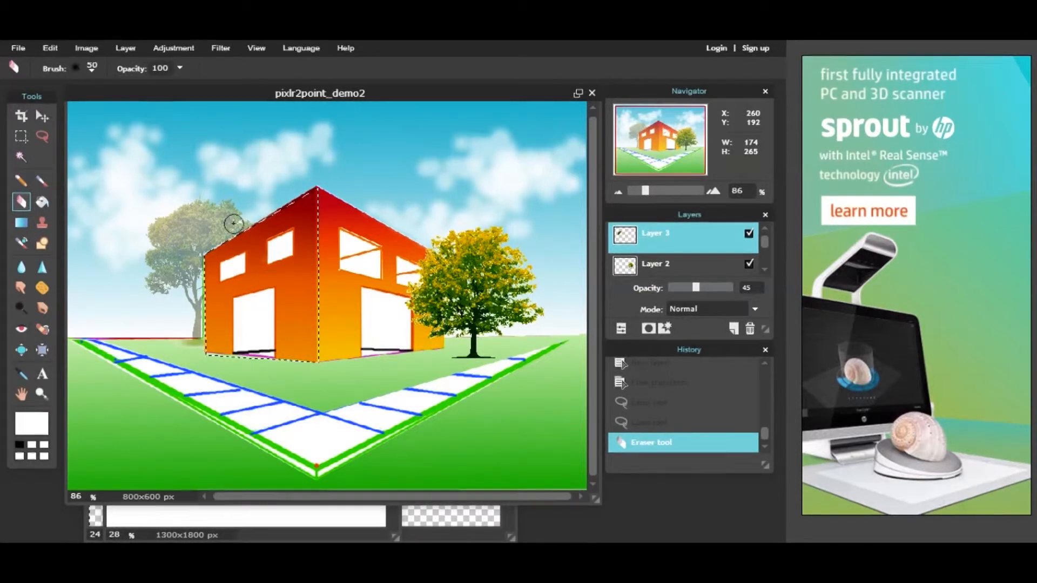
click(51, 49)
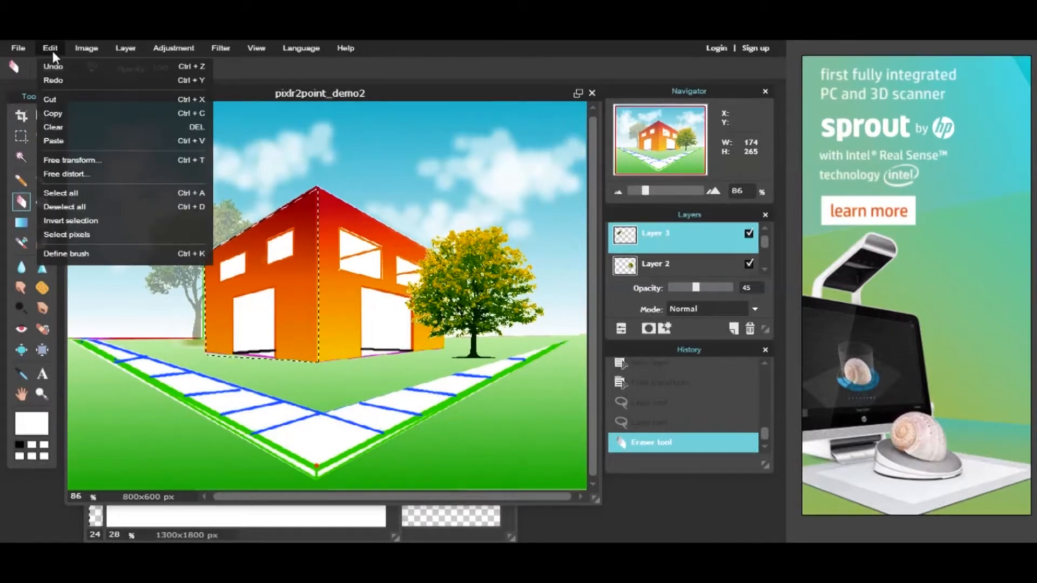
click(66, 207)
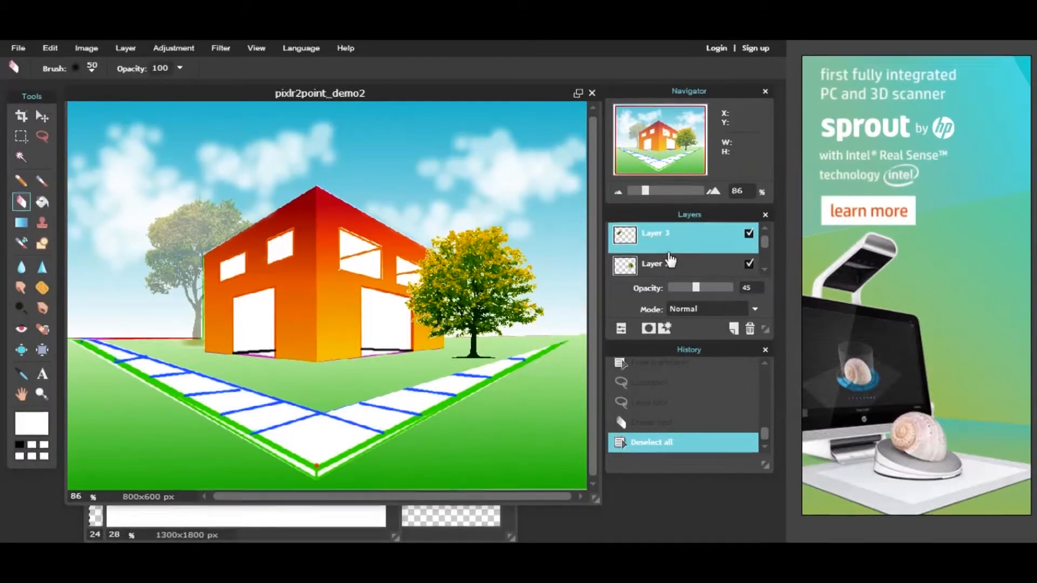
Restore the opacity of Layer 3 to 100 and erase the pale grass patch at the base of the trunk.
drag(693, 286, 744, 281)
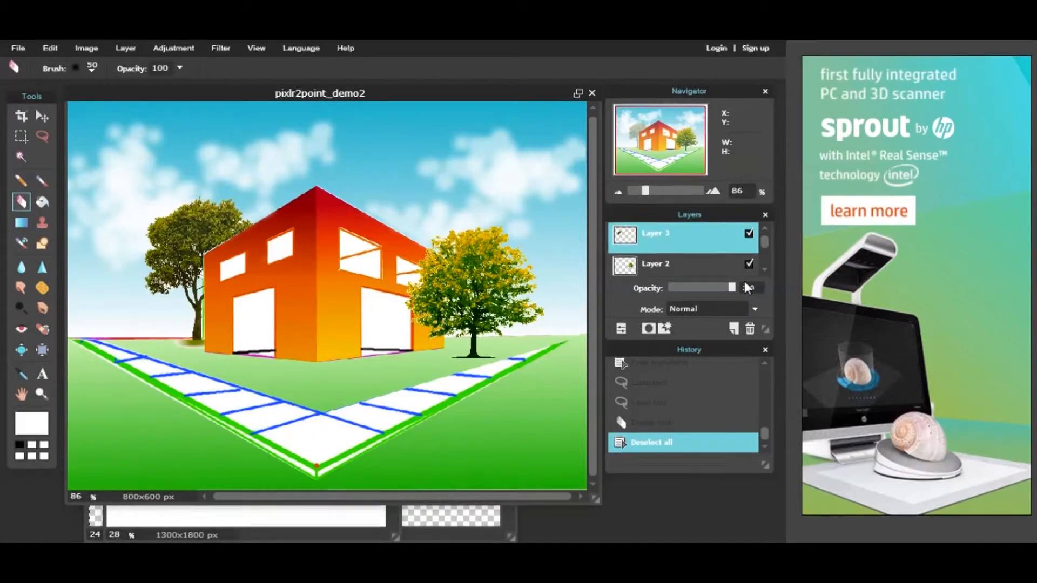
click(43, 116)
drag(165, 235, 163, 235)
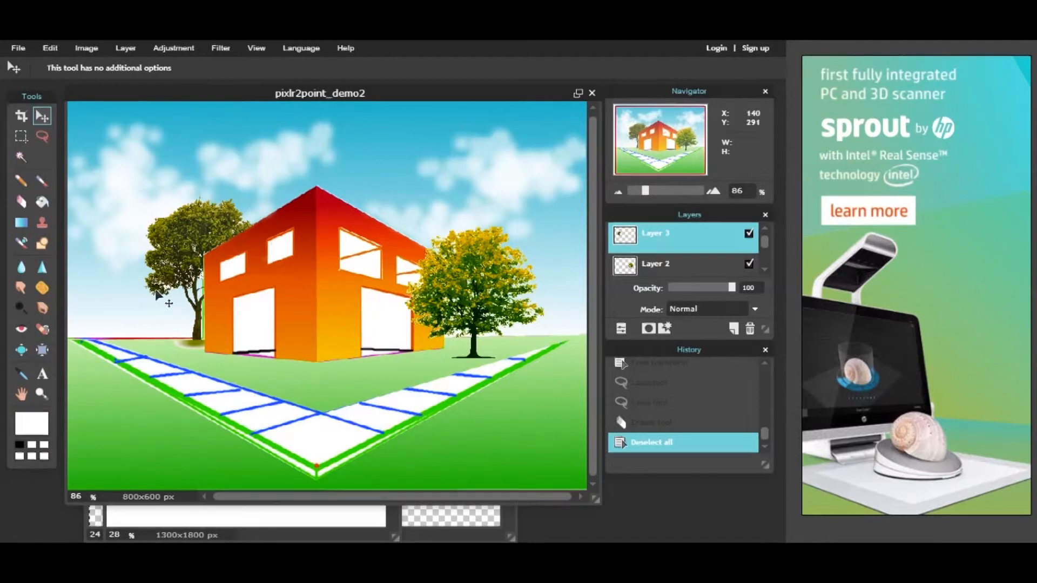
click(22, 203)
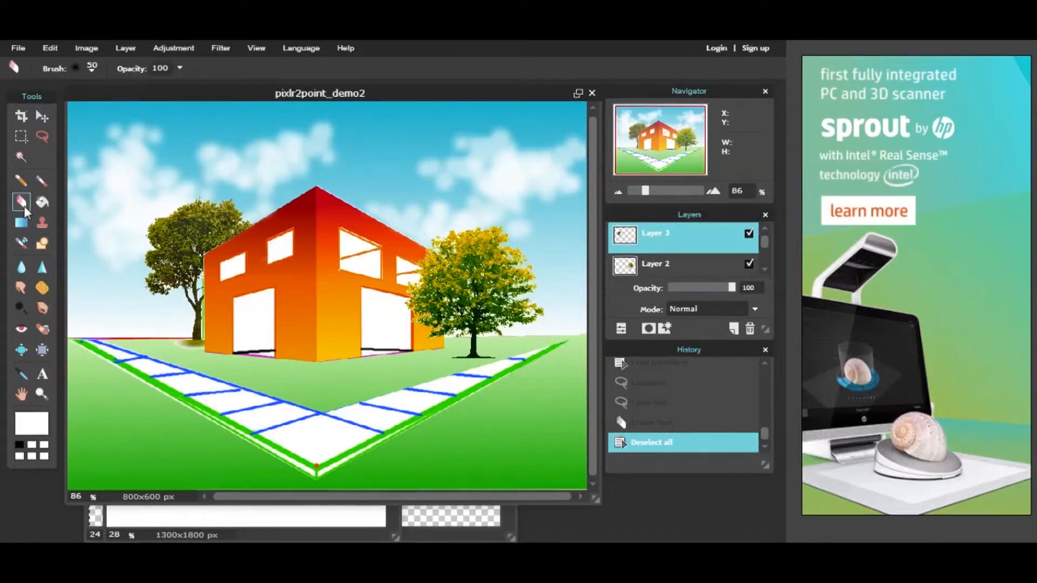
click(198, 350)
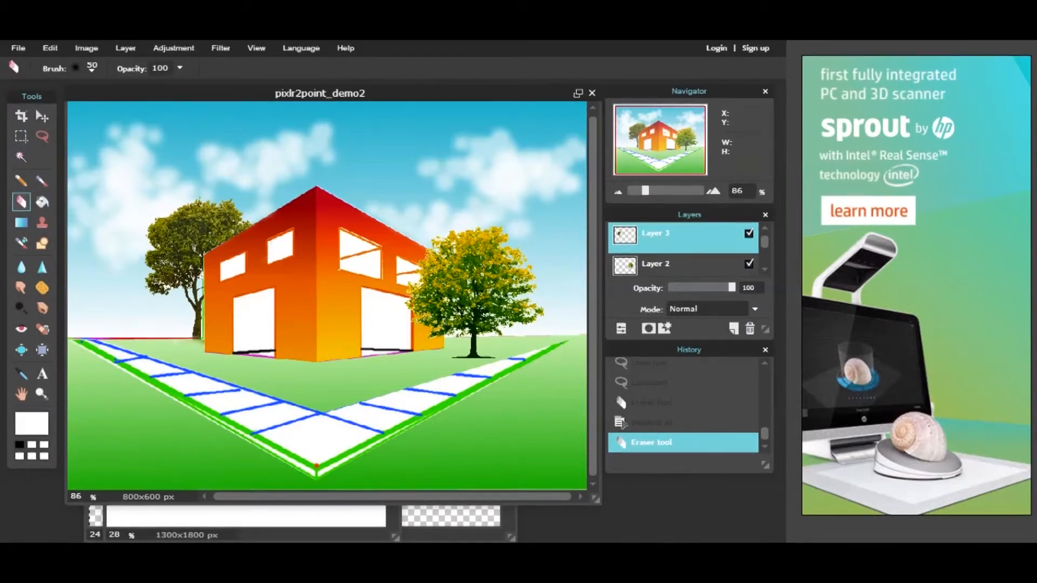
Switch to the Creating 2 point Perspective Demo4 presentation in PowerPoint to view the finished drawing.
key(alt+Tab)
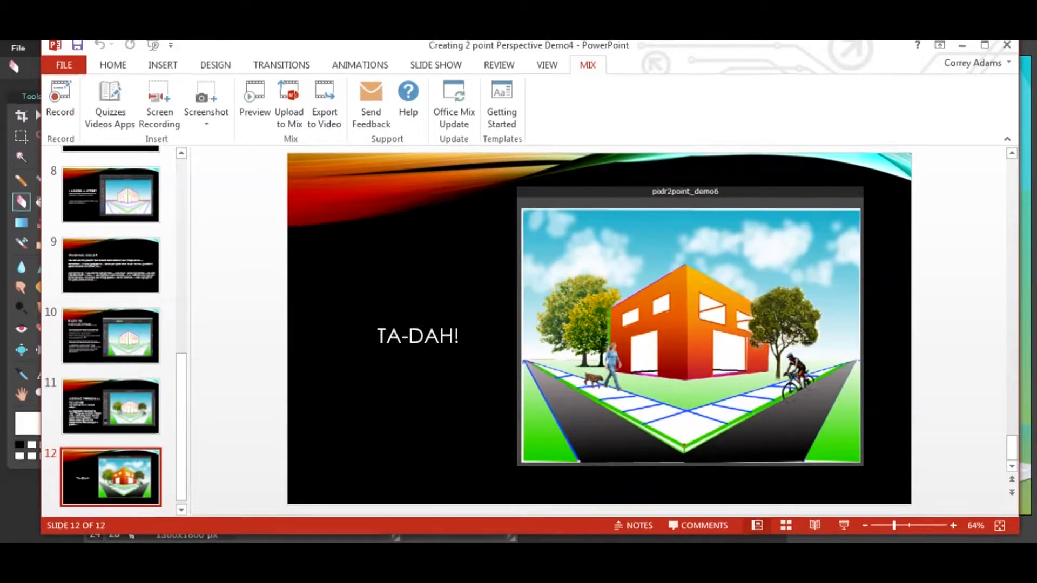